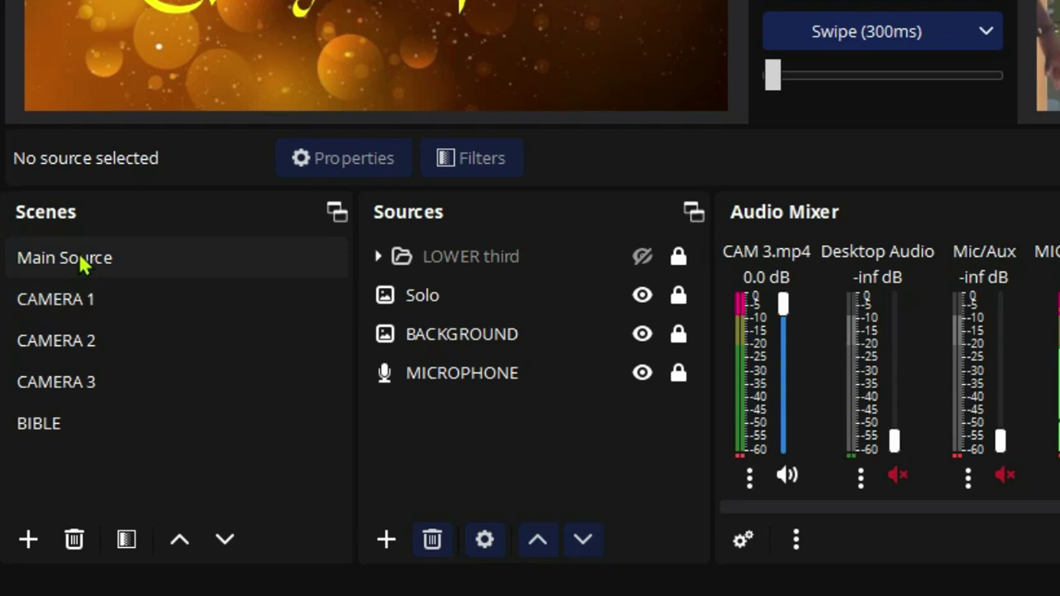
# Step: Look through the CAMERA 1, CAMERA 2, CAMERA 3 and BIBLE scenes in the preview, ending on Main Source
pyautogui.click(79, 261)
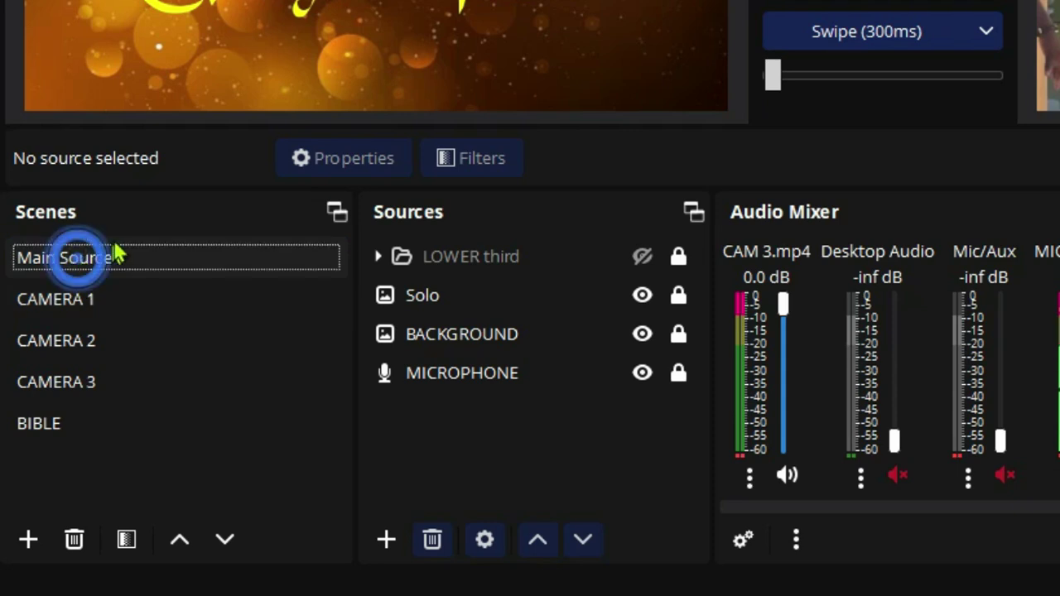
pyautogui.click(149, 308)
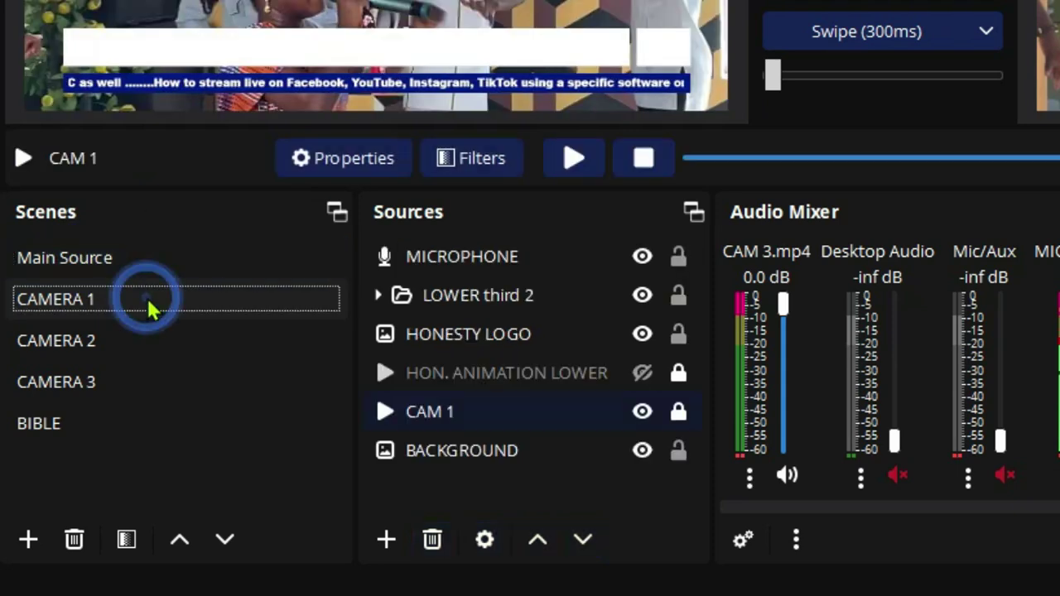
pyautogui.click(151, 359)
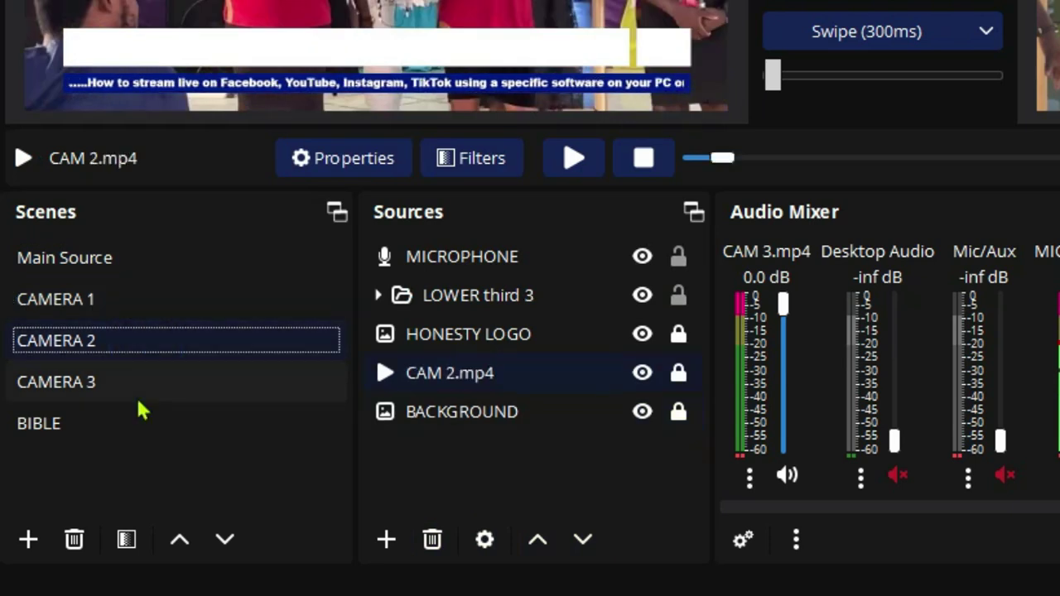
pyautogui.click(137, 390)
pyautogui.click(141, 422)
pyautogui.click(138, 383)
pyautogui.click(118, 425)
pyautogui.click(126, 346)
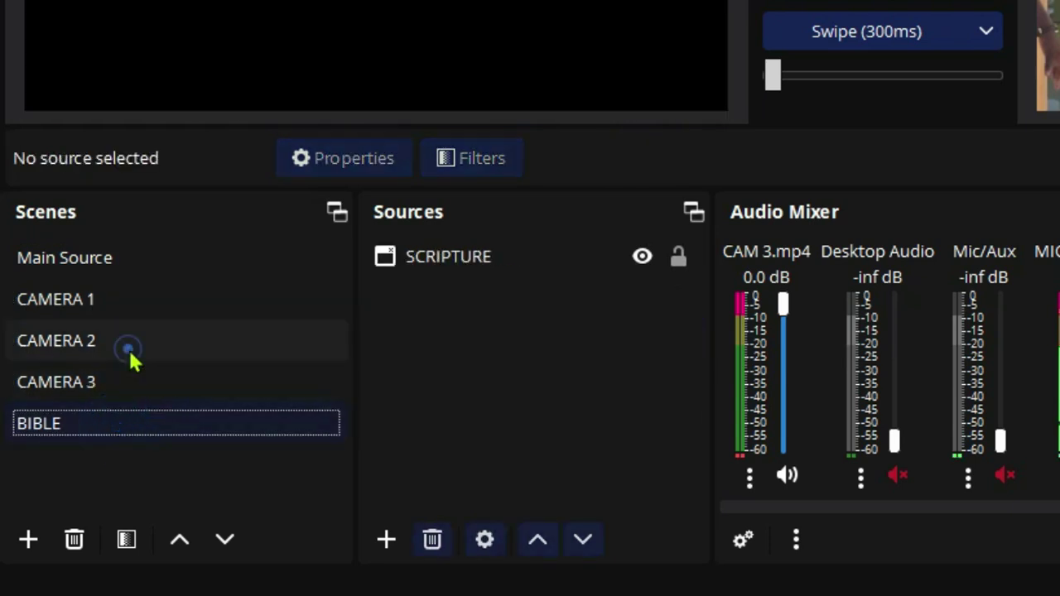
pyautogui.click(135, 309)
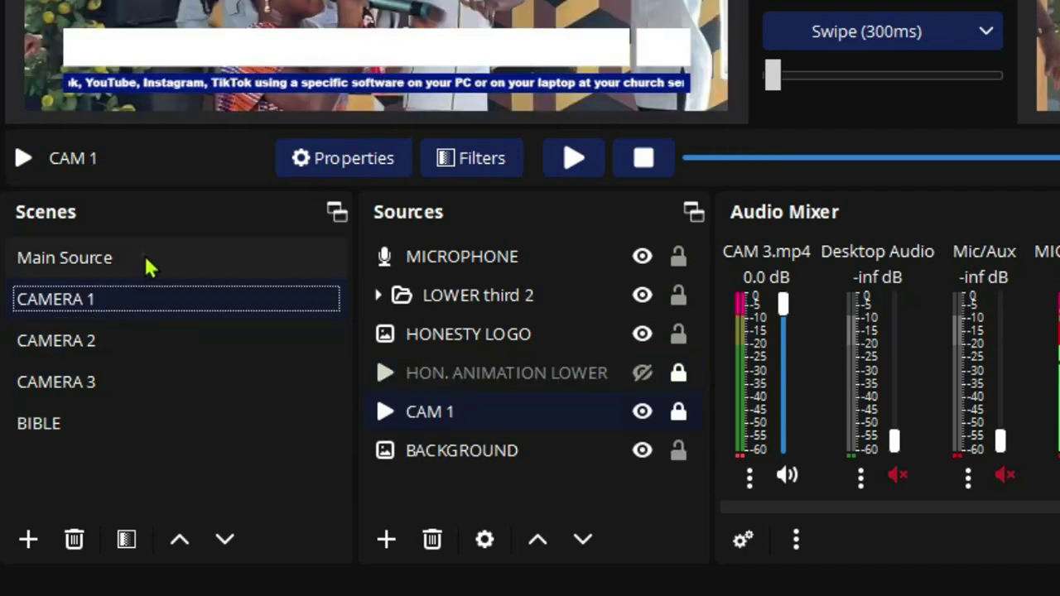
pyautogui.click(145, 262)
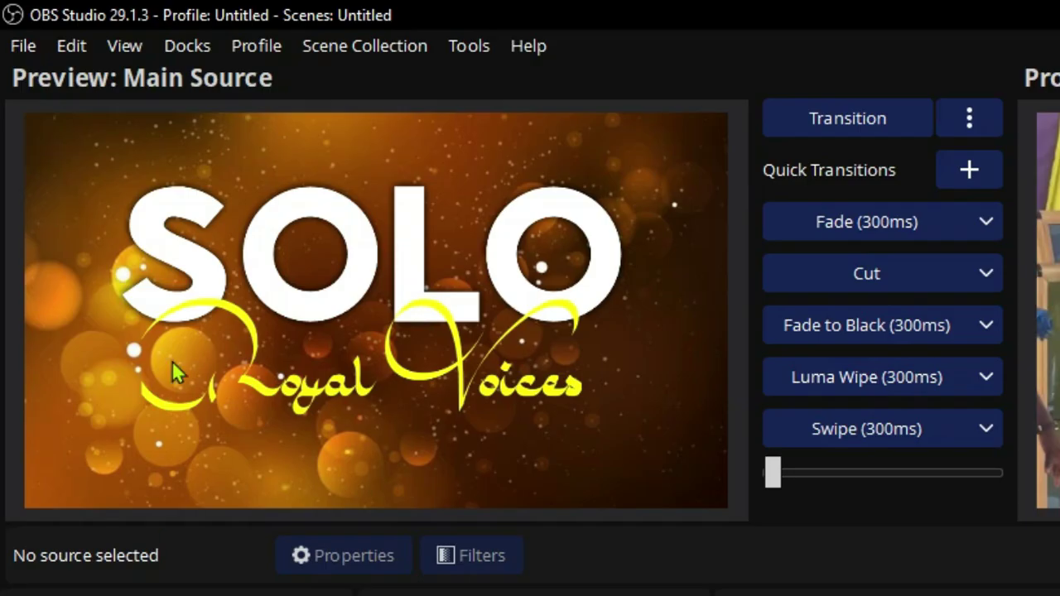
# Step: Show the fullscreen Multiview on the DTV 1360x768 display
pyautogui.click(137, 50)
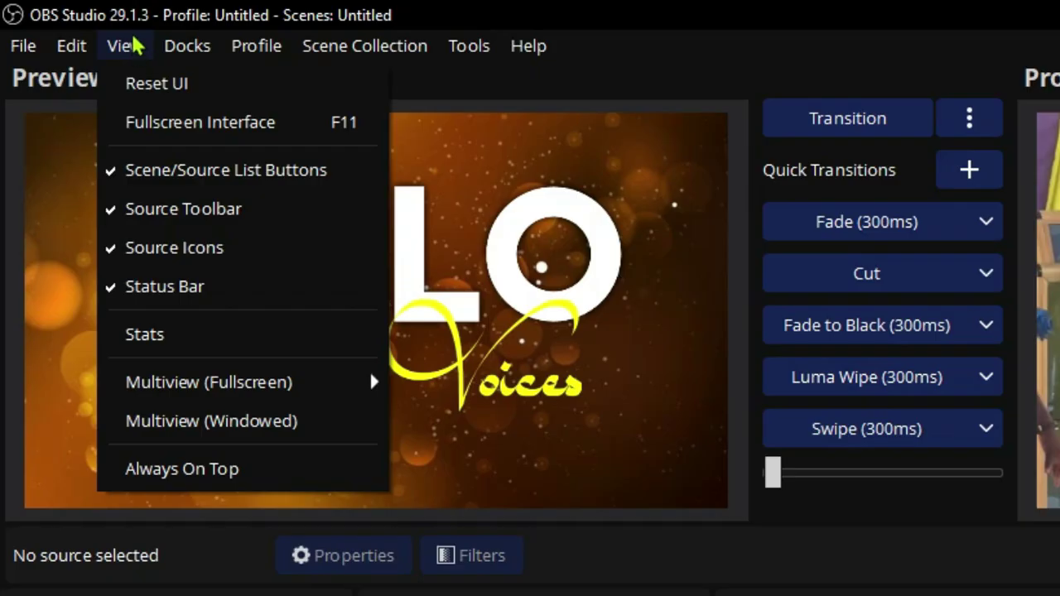
pyautogui.click(124, 45)
pyautogui.click(125, 46)
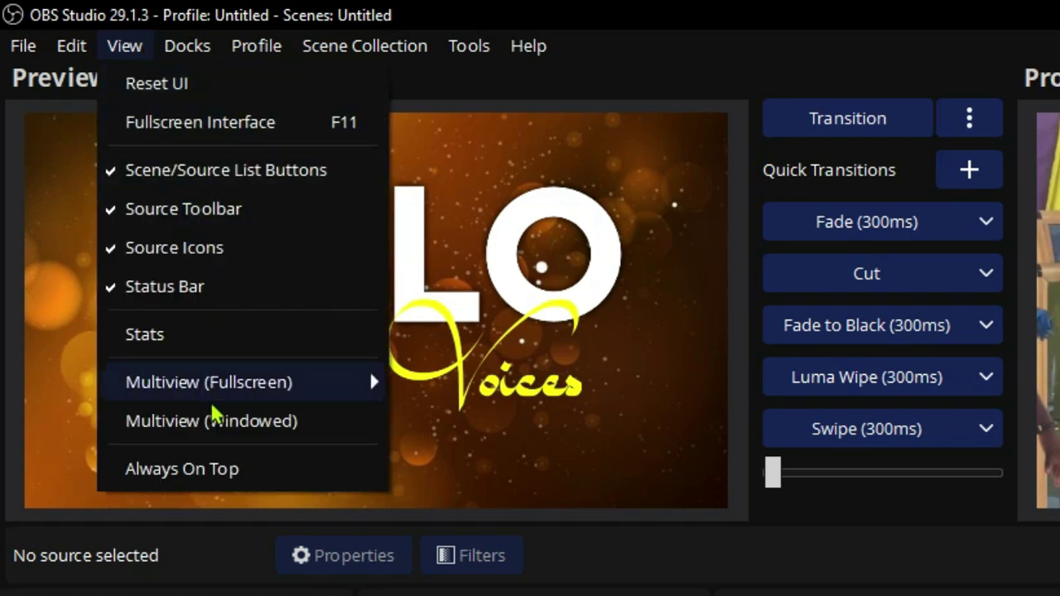
pyautogui.moveTo(224, 406)
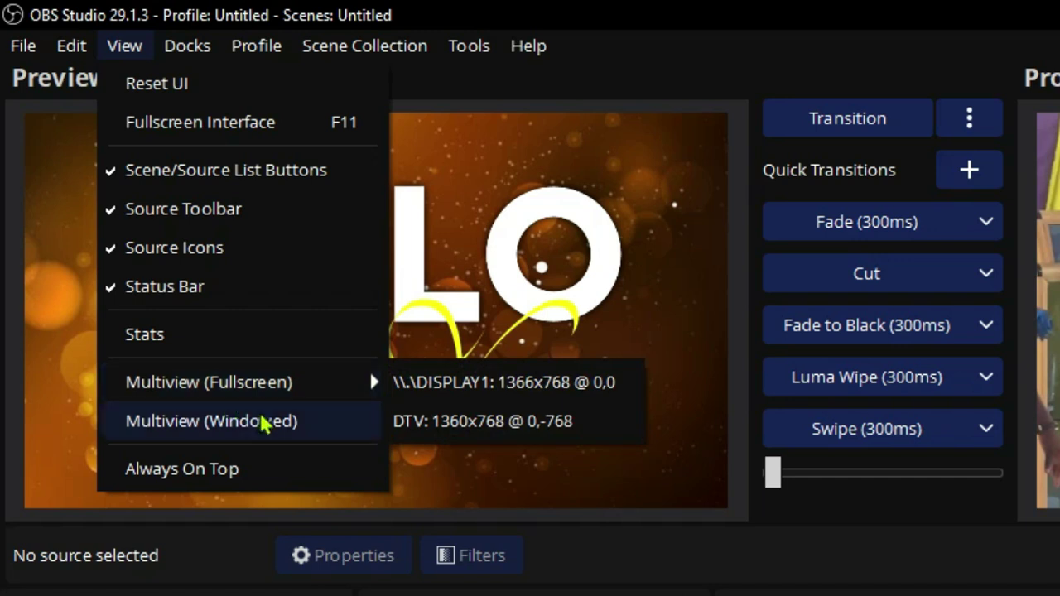
pyautogui.moveTo(293, 391)
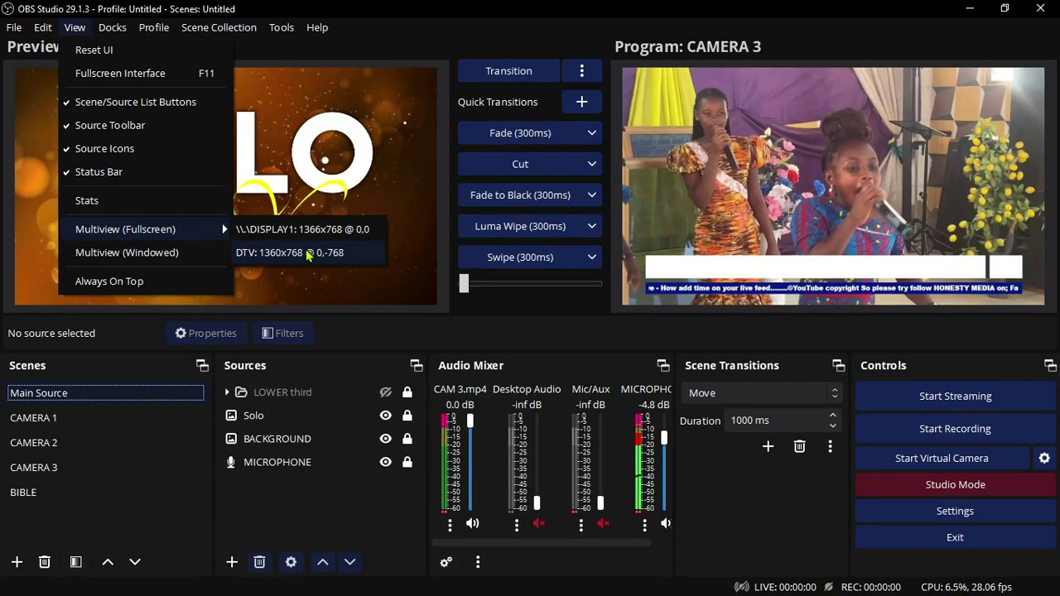
pyautogui.click(307, 254)
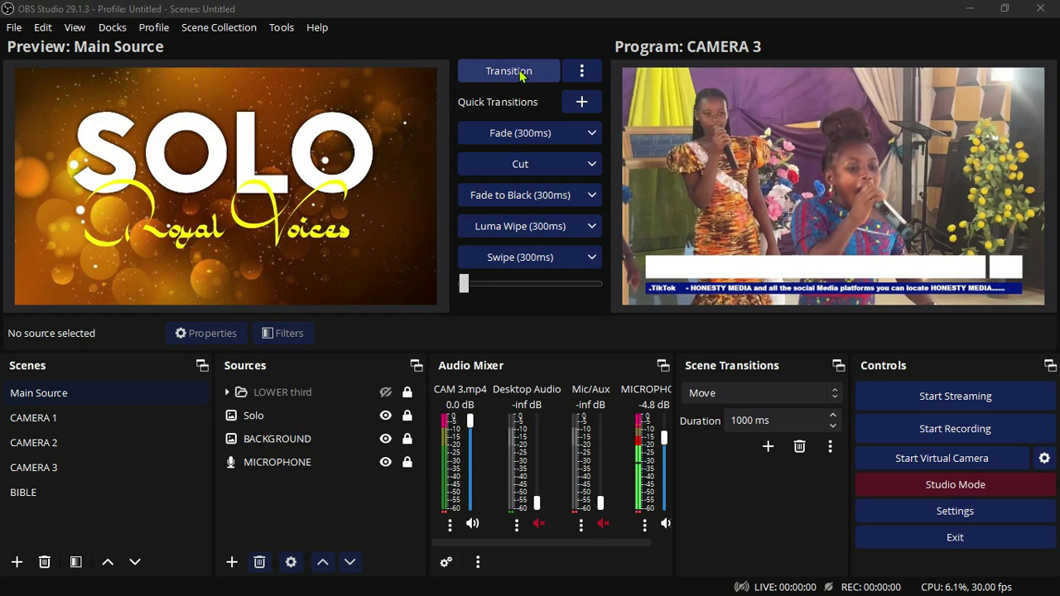
# Step: Open the hotkey settings and assign F1 to the Transition action
pyautogui.click(828, 172)
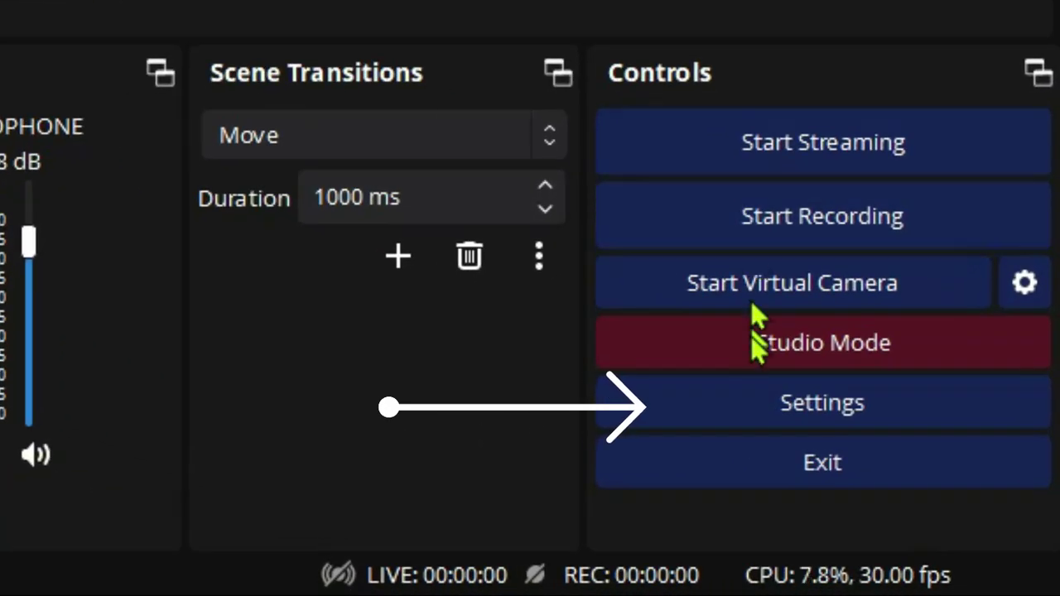
pyautogui.click(724, 426)
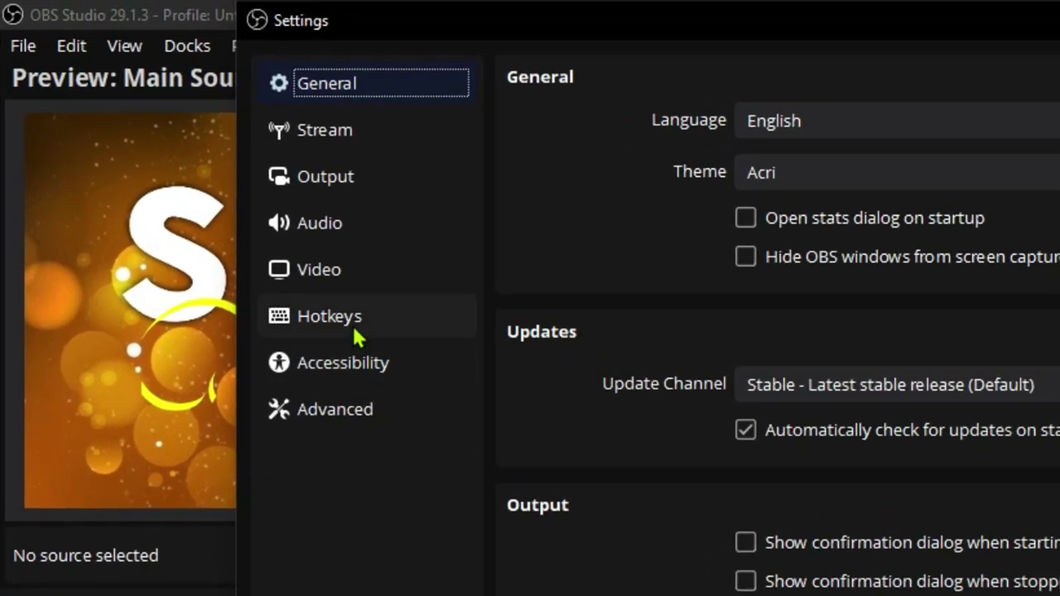
pyautogui.click(356, 330)
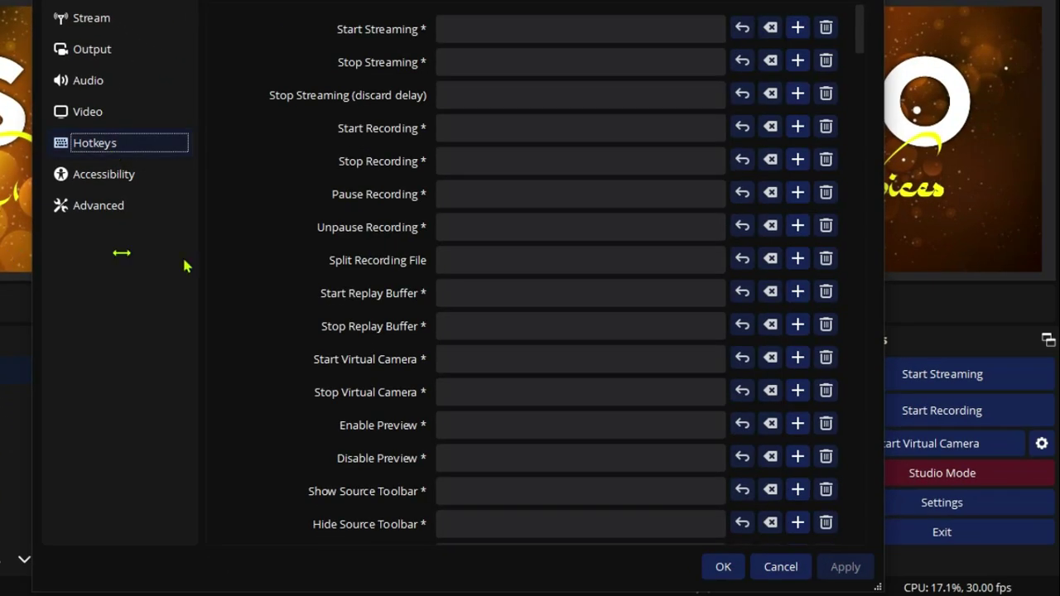
pyautogui.click(520, 350)
pyautogui.scroll(-6, 521, 347)
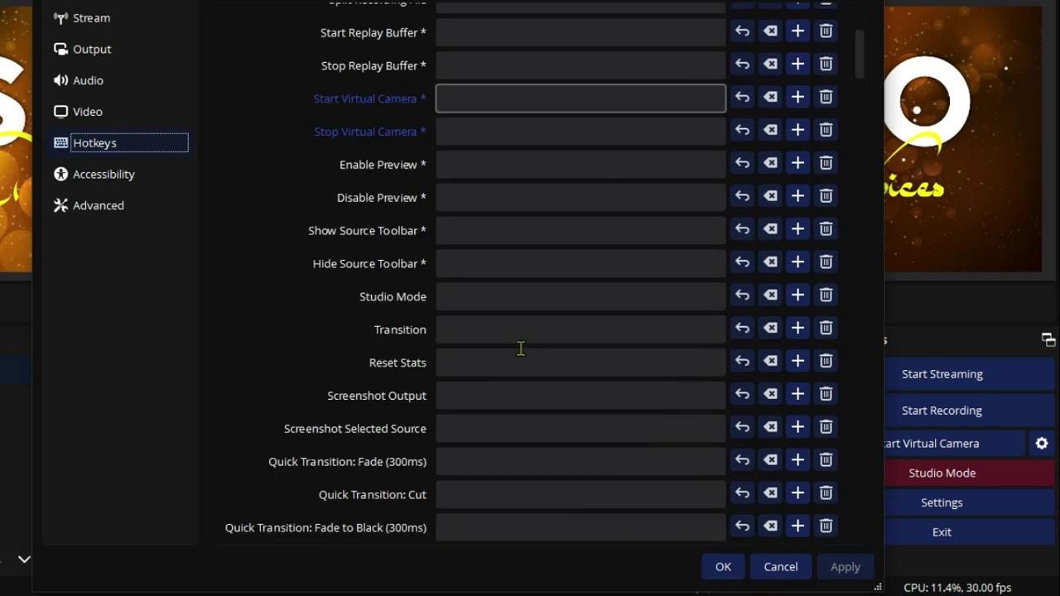
pyautogui.click(512, 348)
pyautogui.click(512, 285)
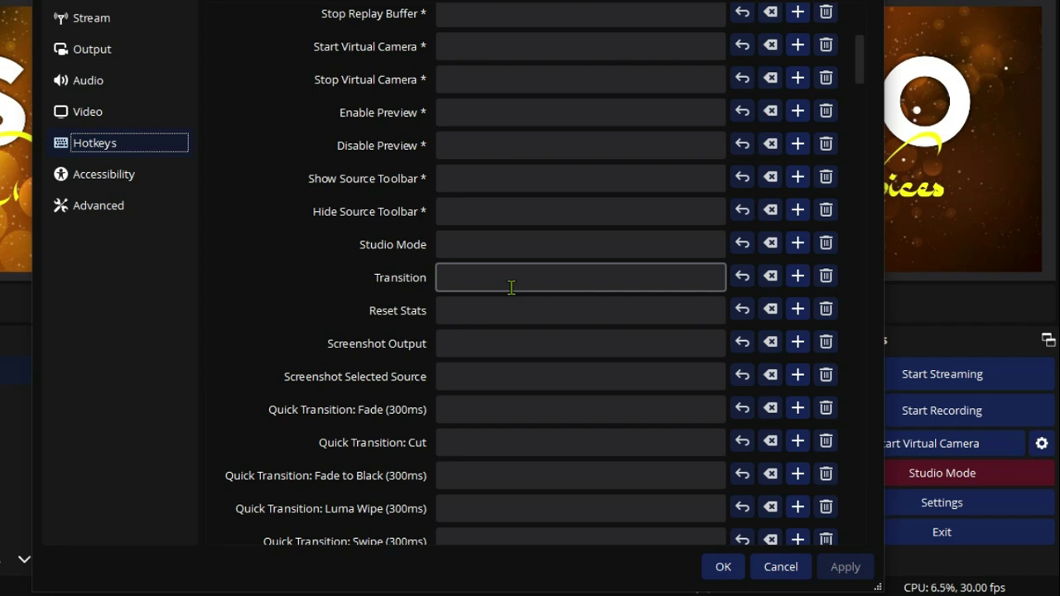
pyautogui.click(511, 287)
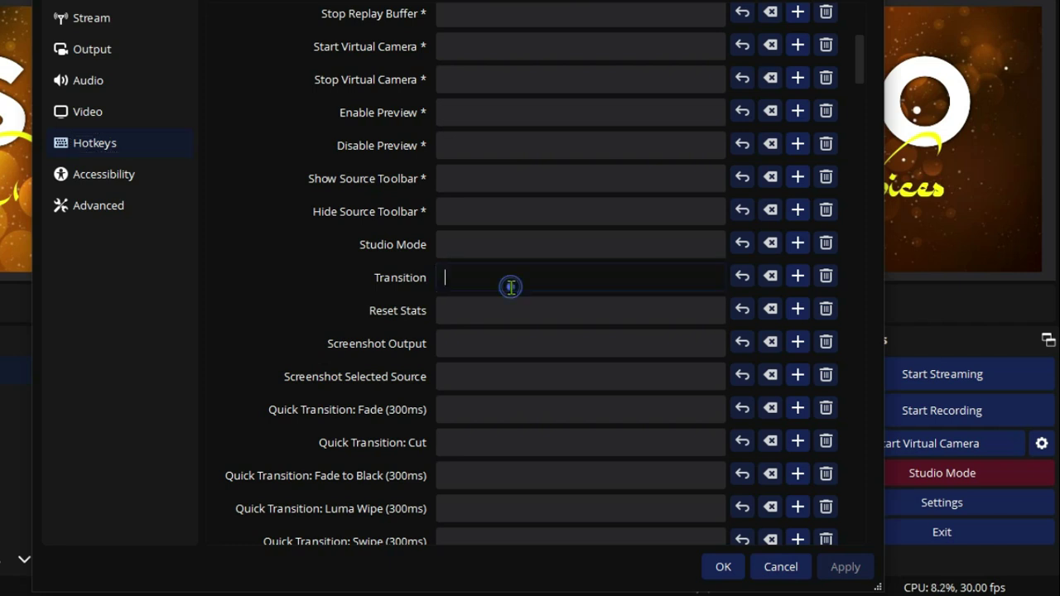
pyautogui.press('F1')
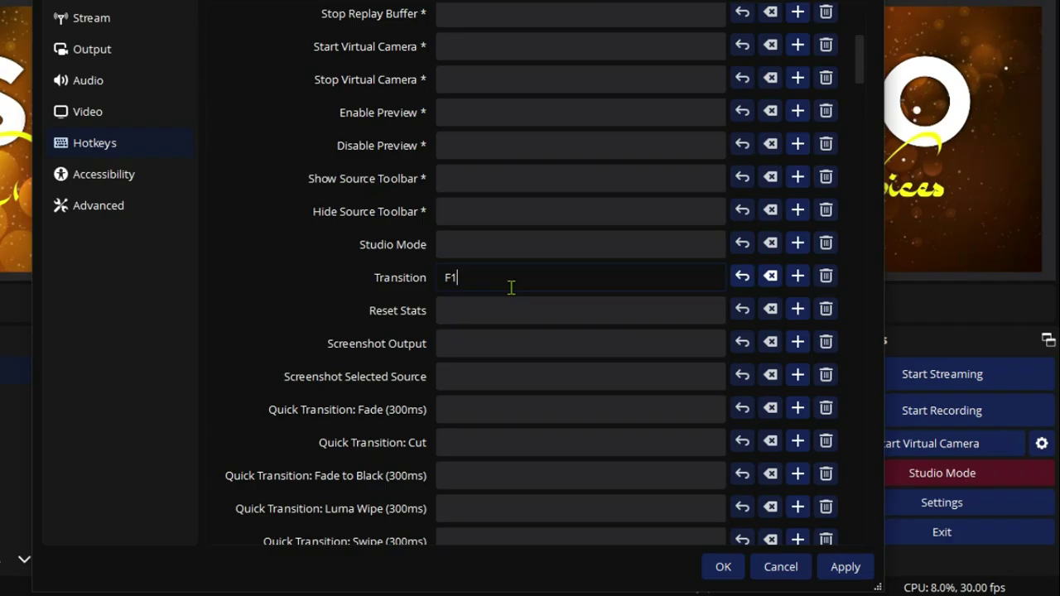
pyautogui.press('a')
pyautogui.press('F1')
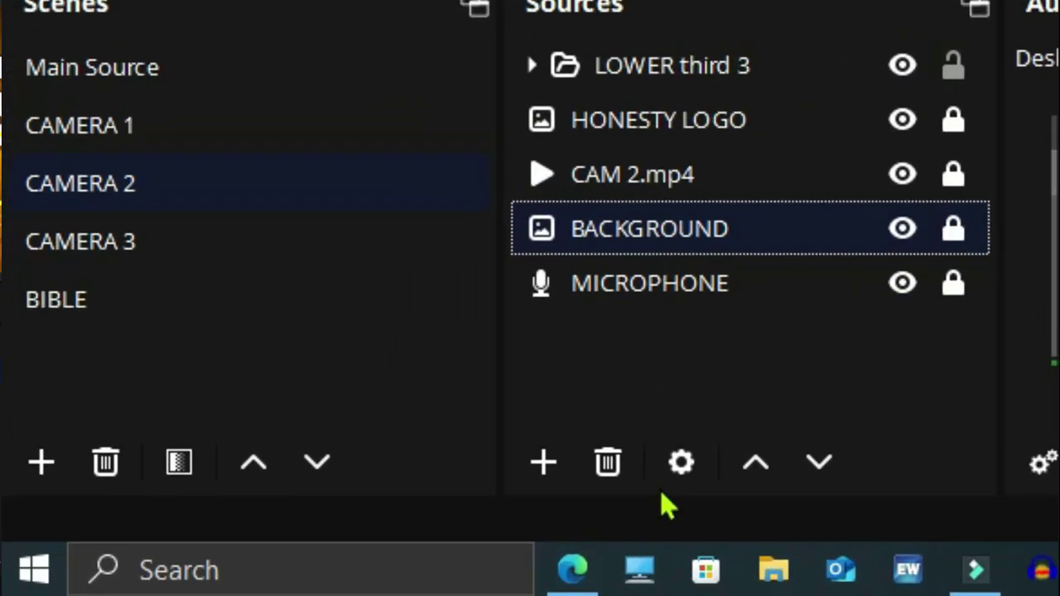
# Step: Open the name of the CAMERA 2 scene's BACKGROUND source for editing and leave it without changes
pyautogui.press('F2')
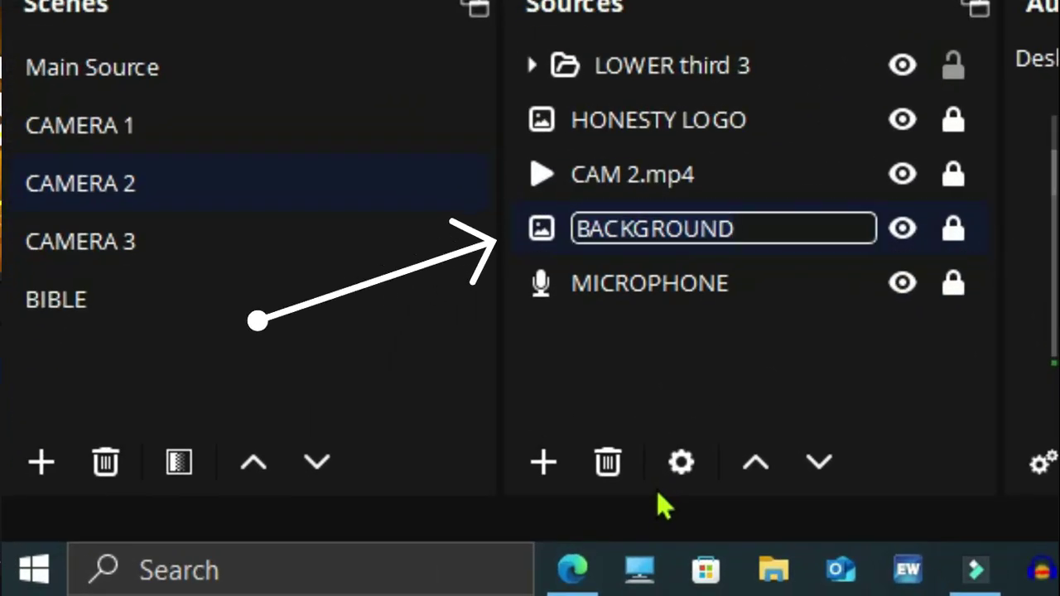
pyautogui.click(615, 358)
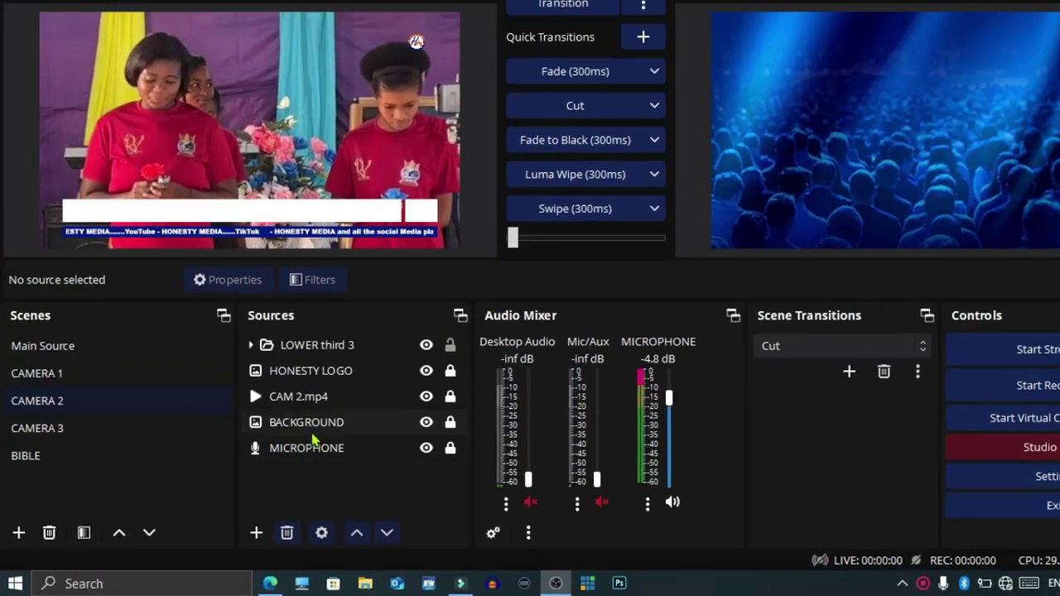
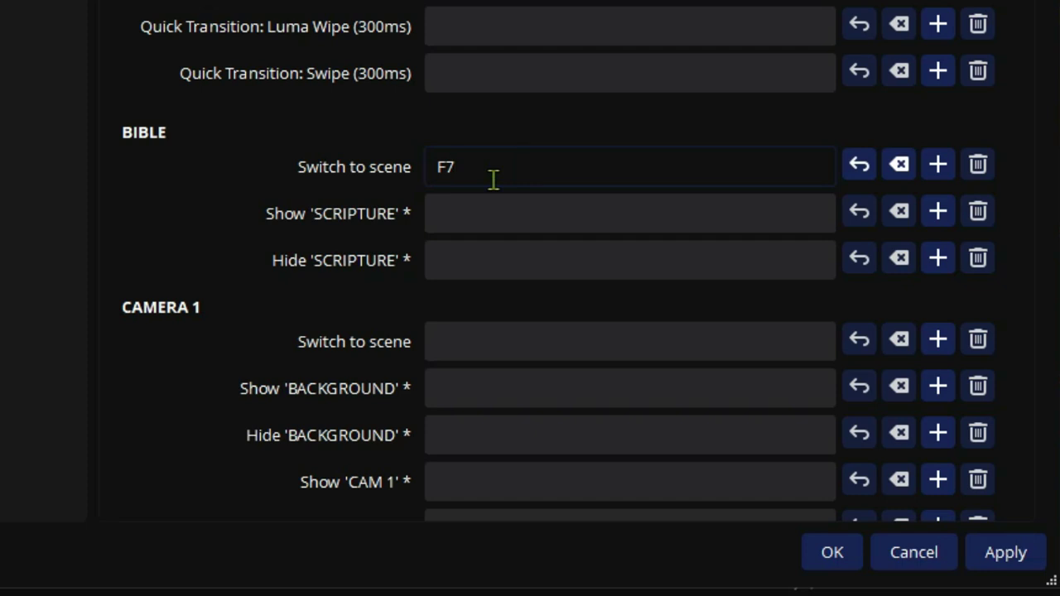
# Step: Set the Switch to scene hotkeys to F3 for CAMERA 1 and F4 for CAMERA 2
pyautogui.click(469, 353)
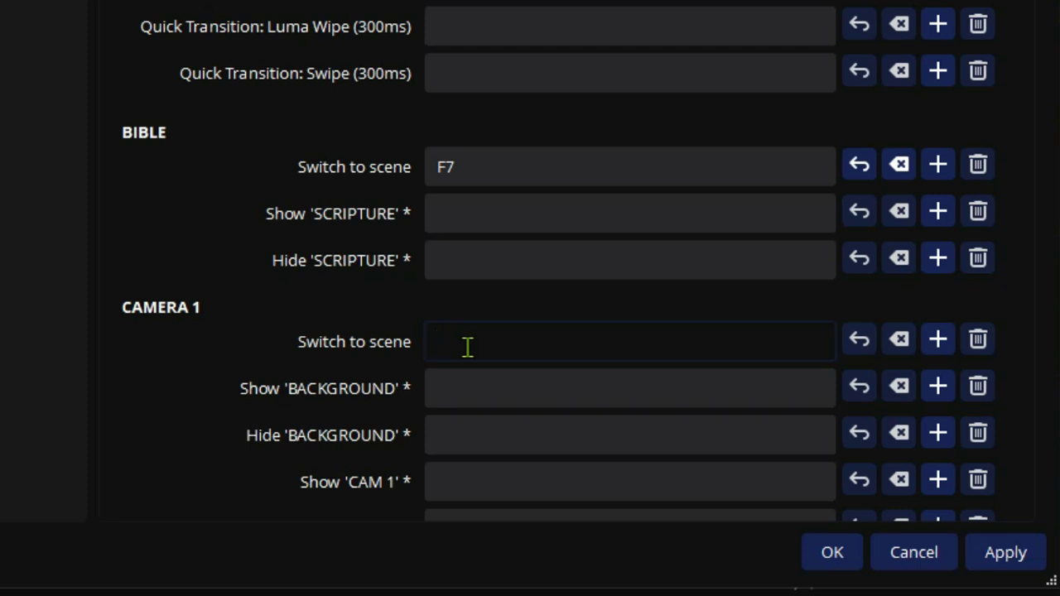
pyautogui.press('F3')
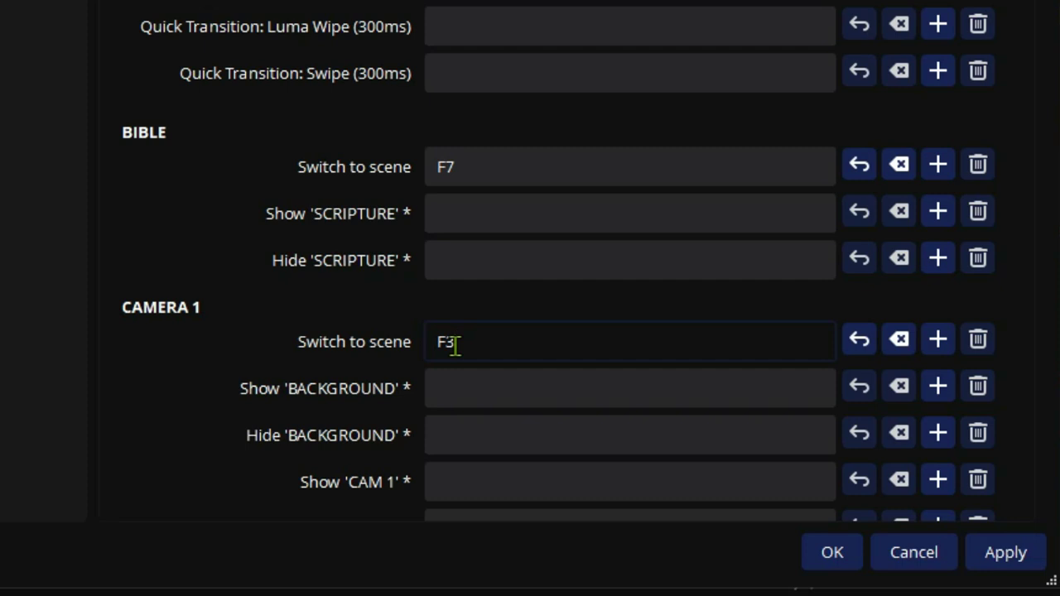
pyautogui.scroll(-15, 458, 347)
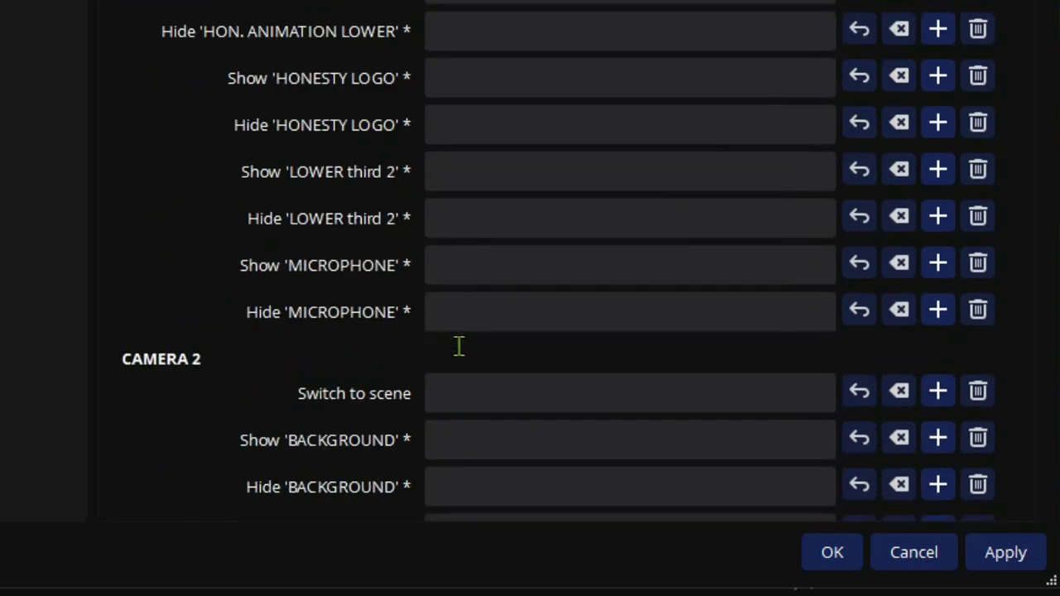
pyautogui.scroll(3, 459, 346)
pyautogui.scroll(-3, 458, 346)
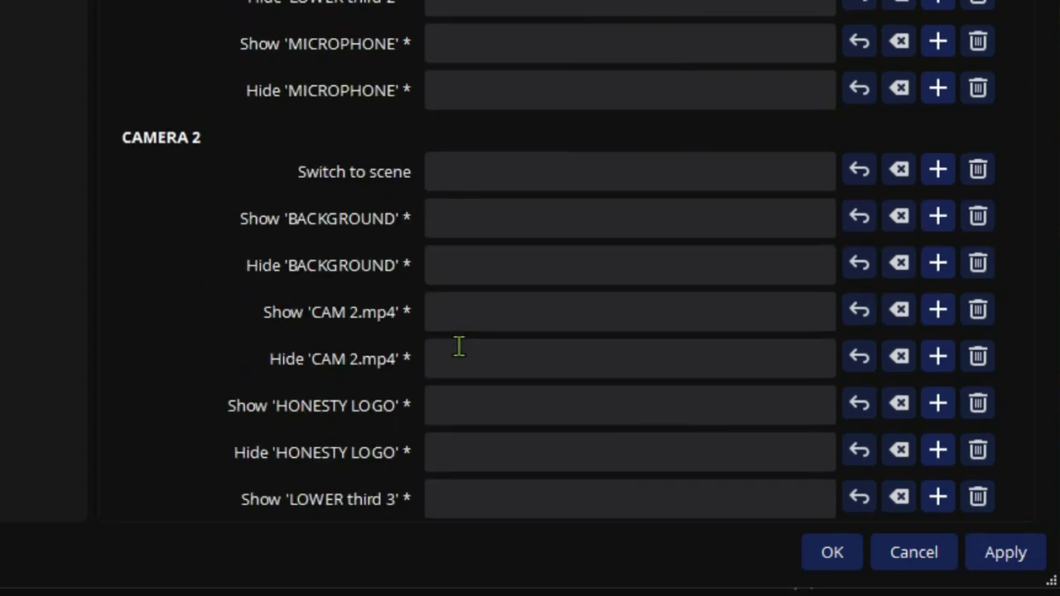
pyautogui.click(489, 174)
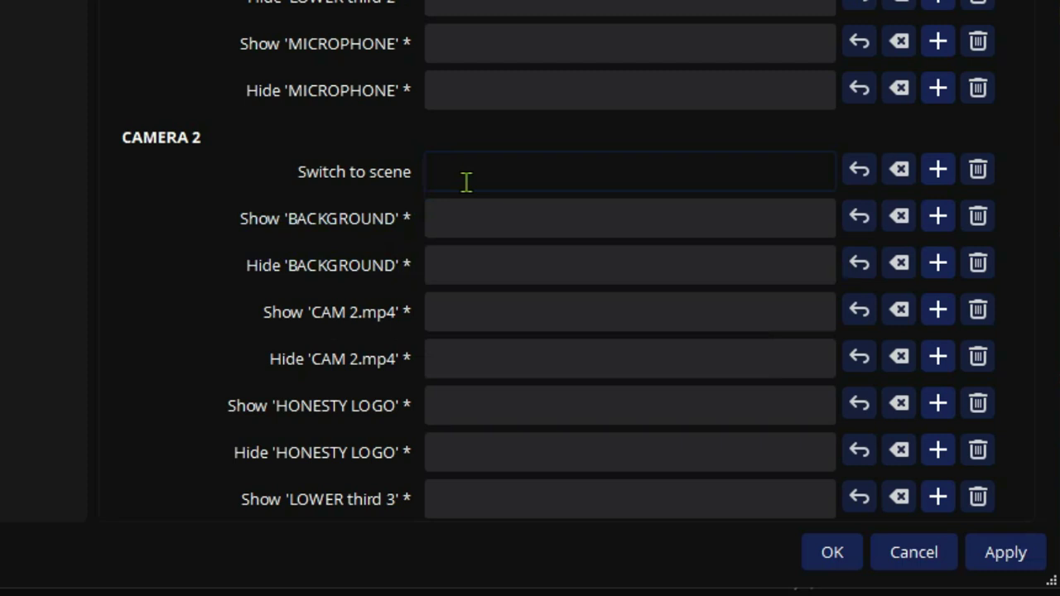
pyautogui.press('F4')
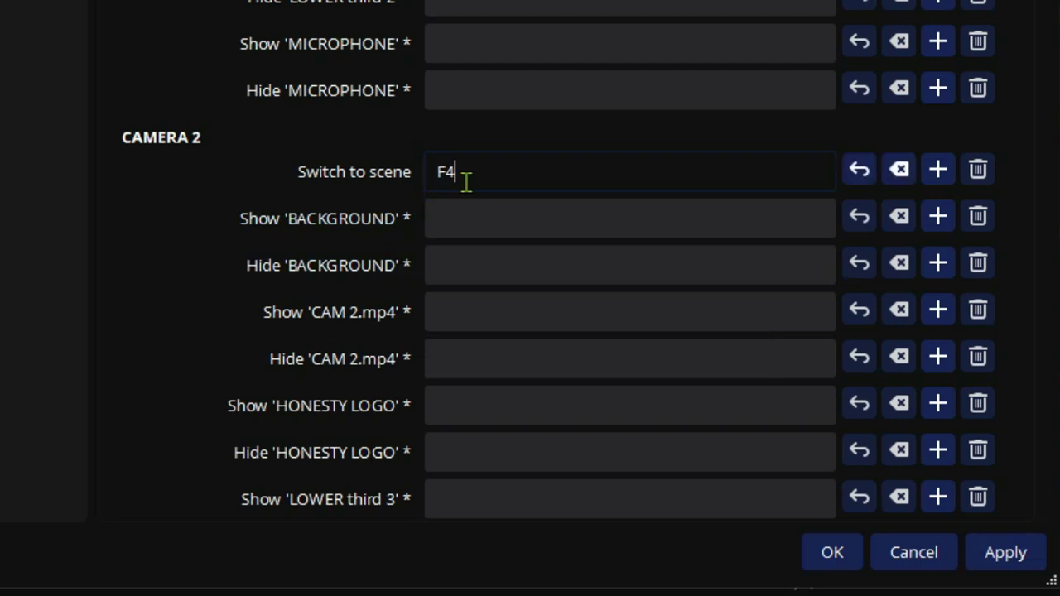
# Step: Assign a hotkey to the CAMERA 3 scene's Switch to scene action
pyautogui.scroll(-6, 467, 182)
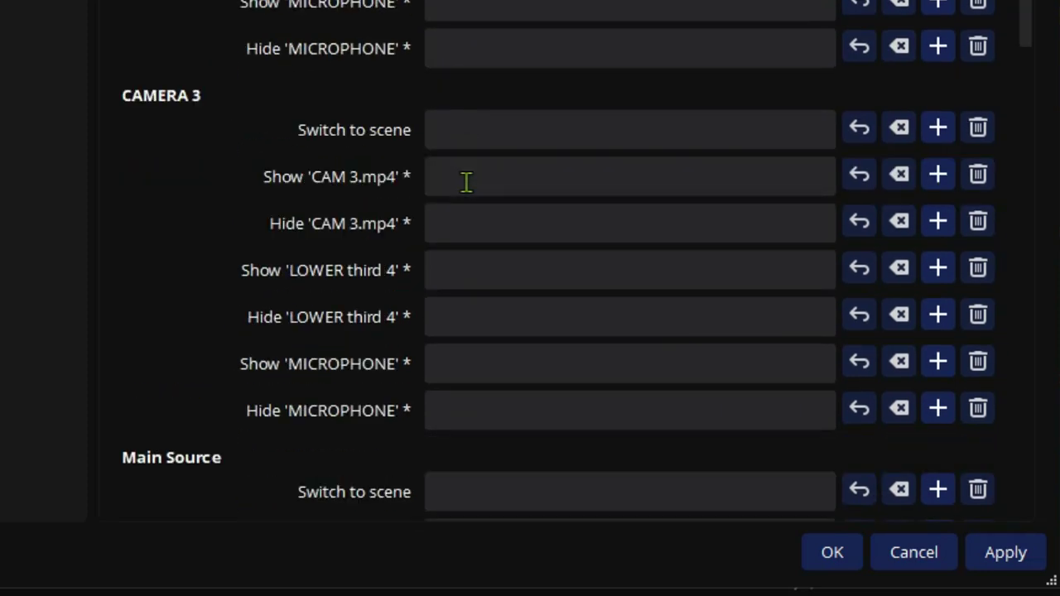
pyautogui.click(473, 137)
pyautogui.scroll(3, 473, 137)
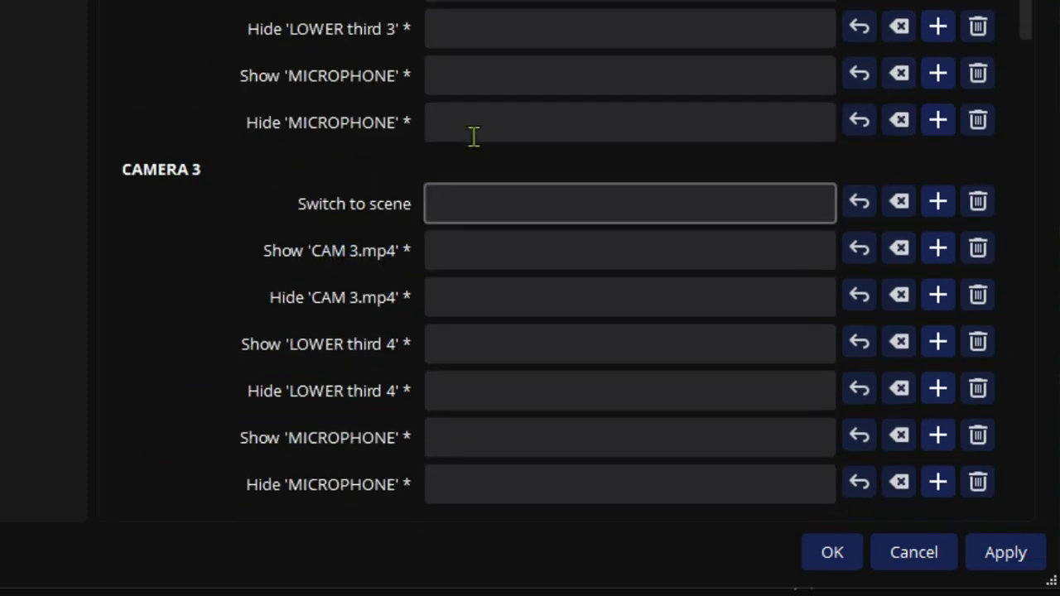
pyautogui.scroll(-2, 473, 137)
pyautogui.scroll(-1, 473, 138)
pyautogui.click(473, 136)
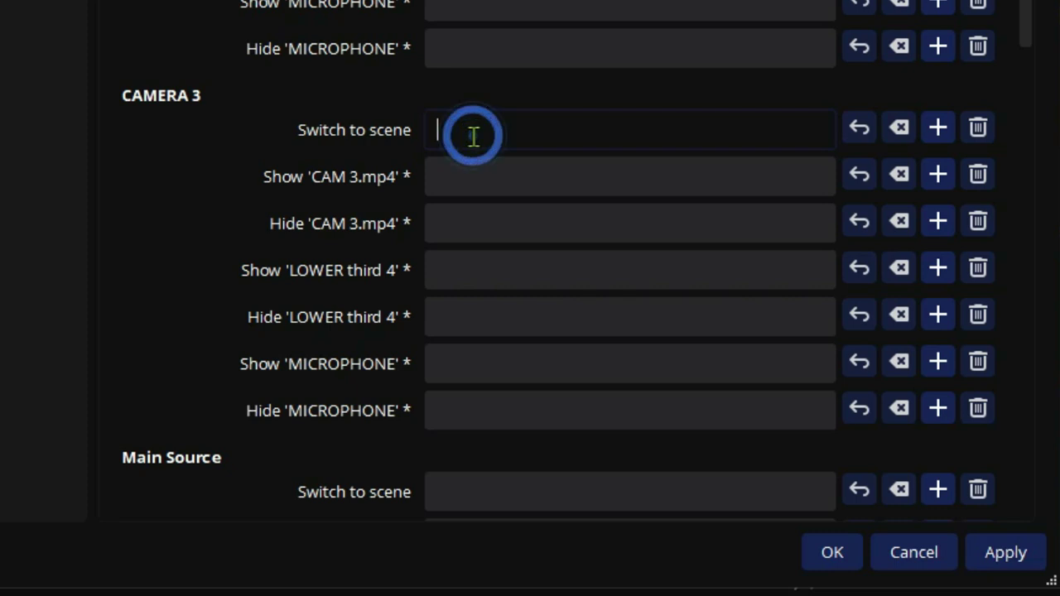
# Step: Assign F6 to the Main Source scene's Switch to scene action and apply the hotkey settings
pyautogui.scroll(-3, 462, 190)
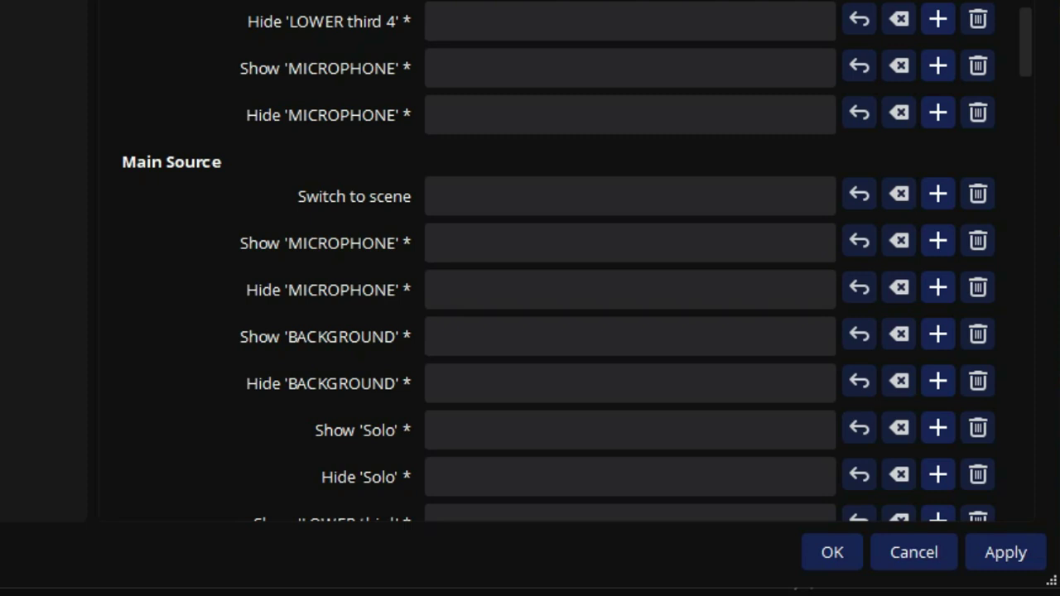
pyautogui.click(467, 183)
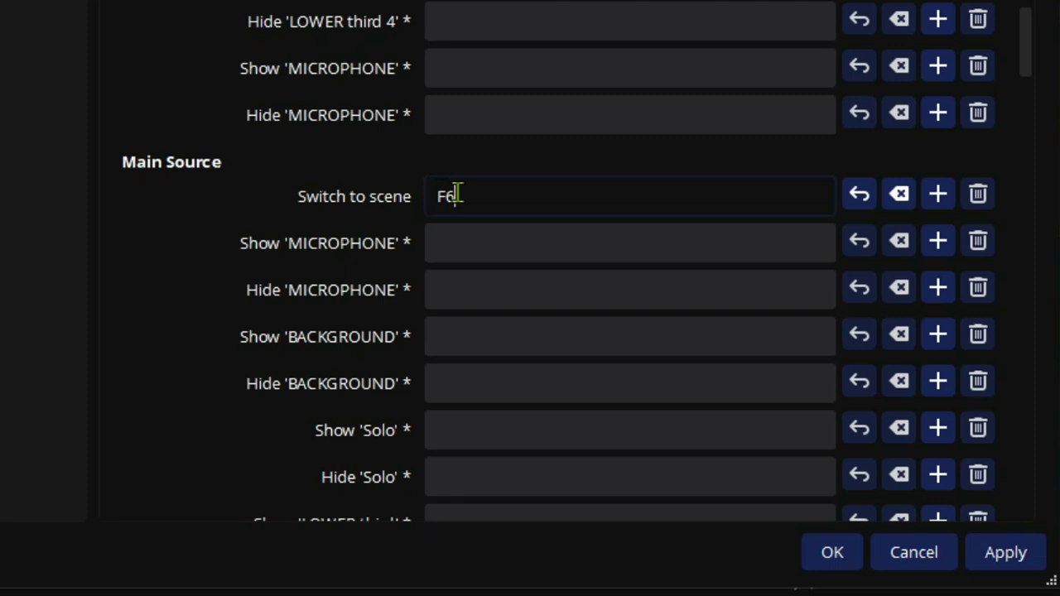
pyautogui.click(502, 100)
pyautogui.scroll(7, 502, 100)
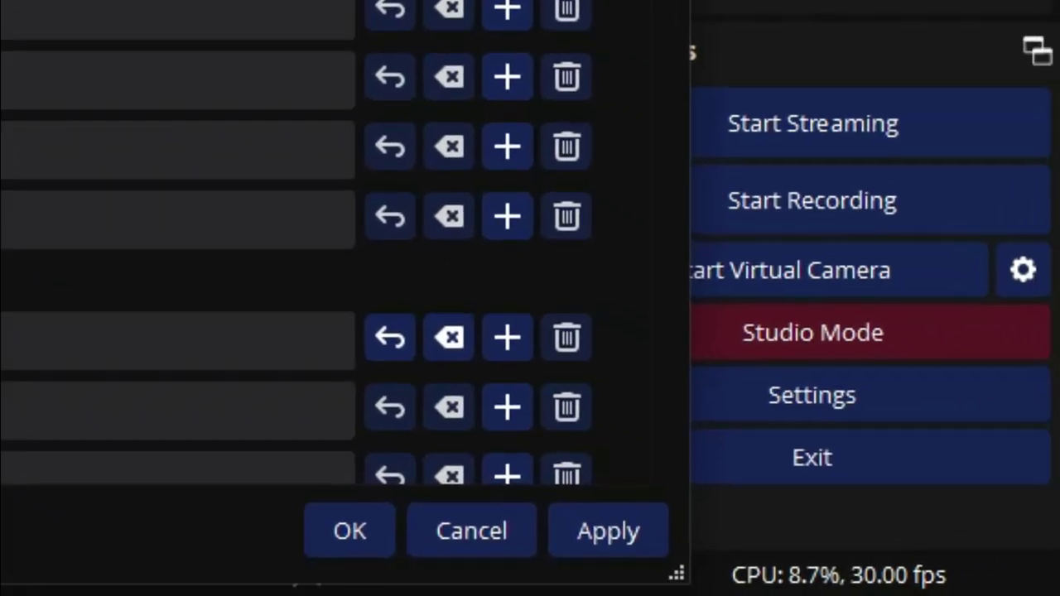
pyautogui.click(598, 533)
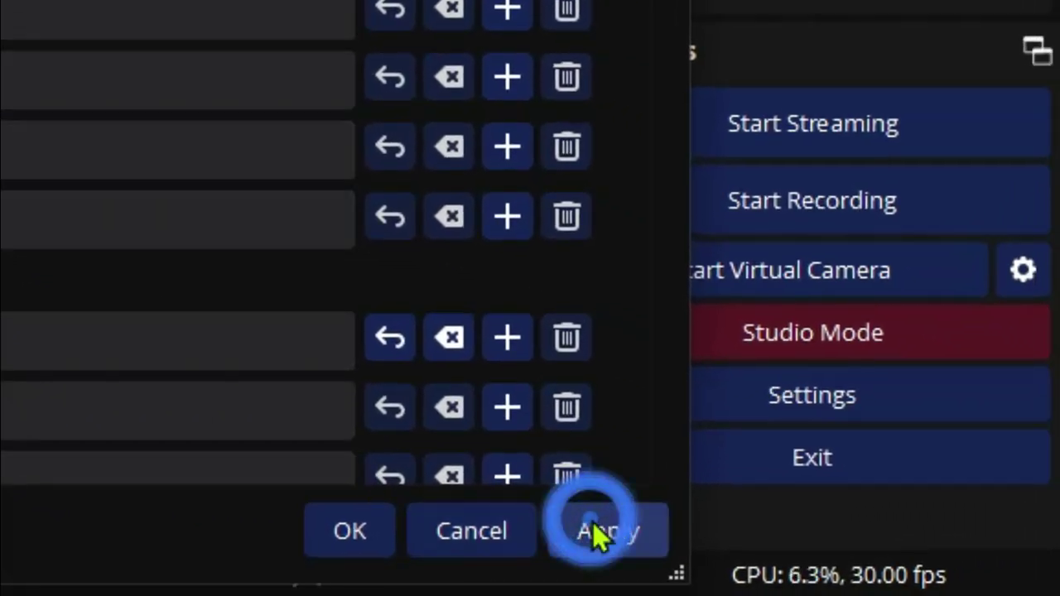
# Step: Close the settings and use the scene hotkeys to cue CAMERA 3, CAMERA 2 and CAMERA 1 in the preview
pyautogui.click(362, 552)
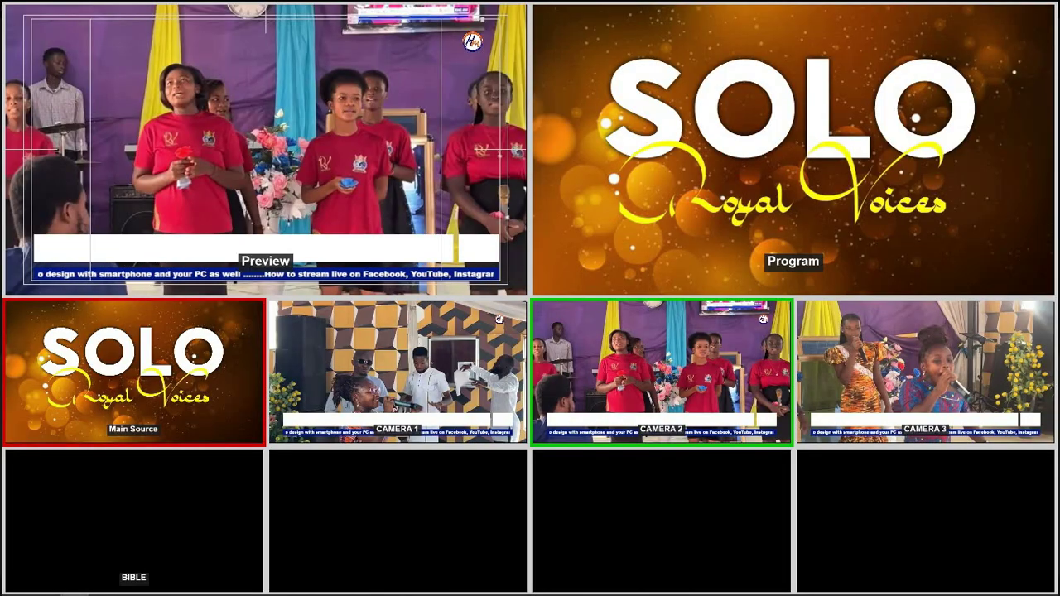
pyautogui.press('4')
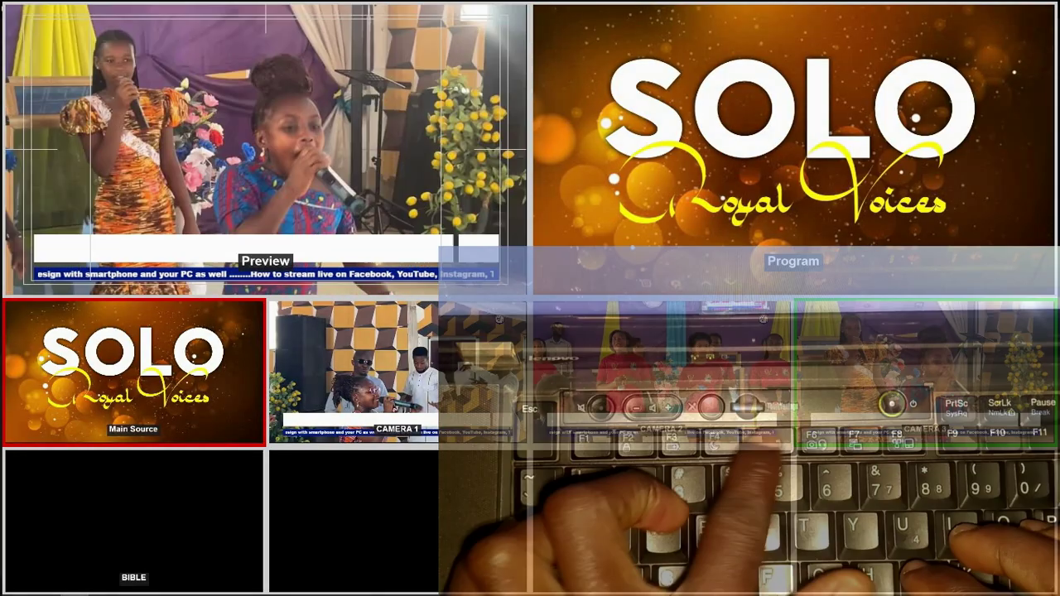
pyautogui.press('3')
pyautogui.press('2')
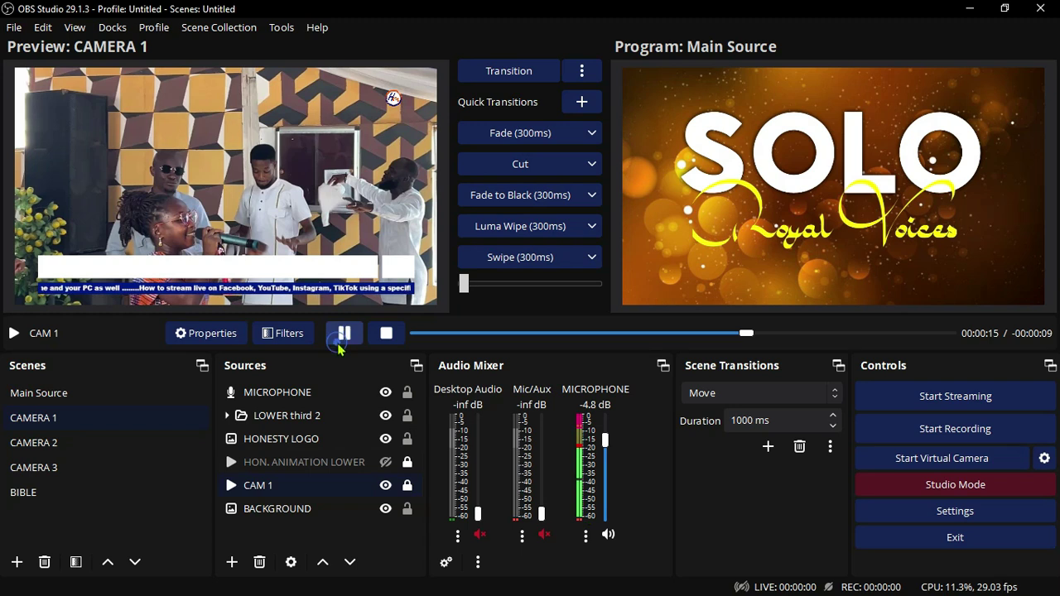
# Step: Bring the CAMERA 2 scene into the preview and start playback of its video source
pyautogui.click(154, 443)
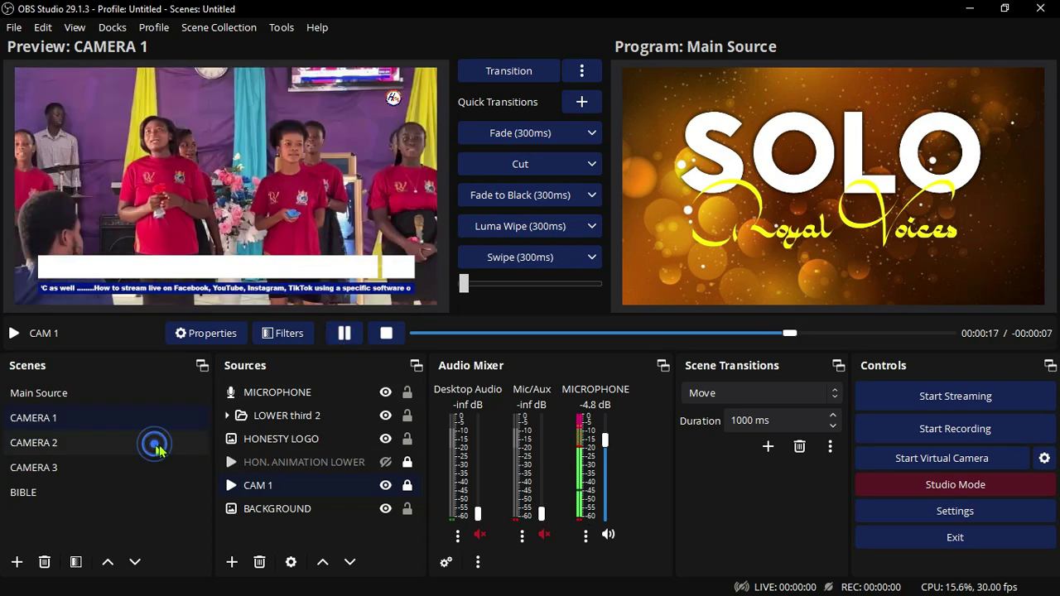
pyautogui.click(345, 333)
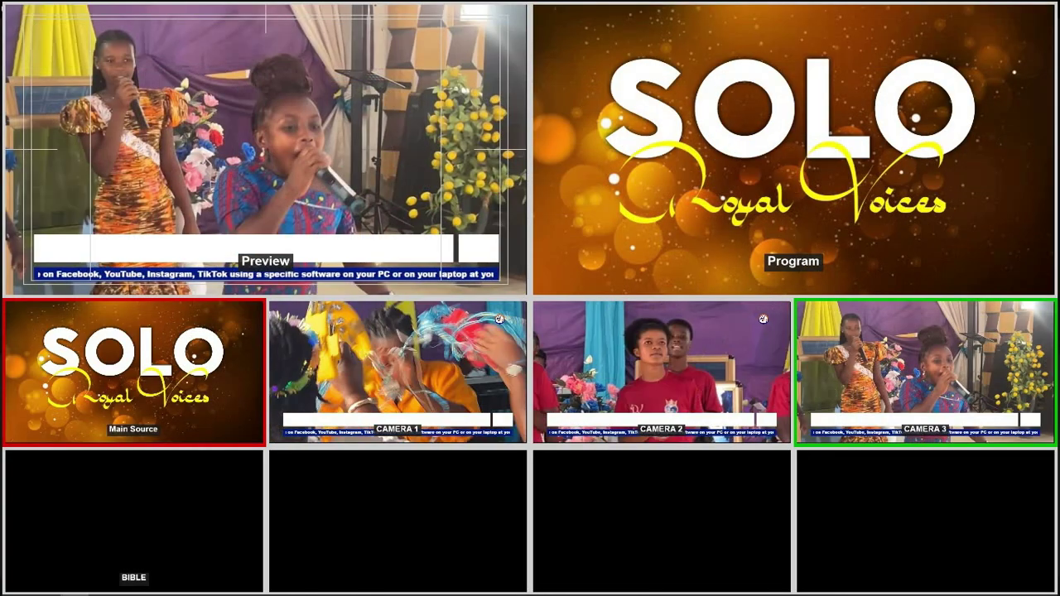
# Step: Cue CAMERA 2 and CAMERA 1 in the Multiview preview and send CAMERA 1 to the program output
pyautogui.click(662, 372)
pyautogui.click(397, 372)
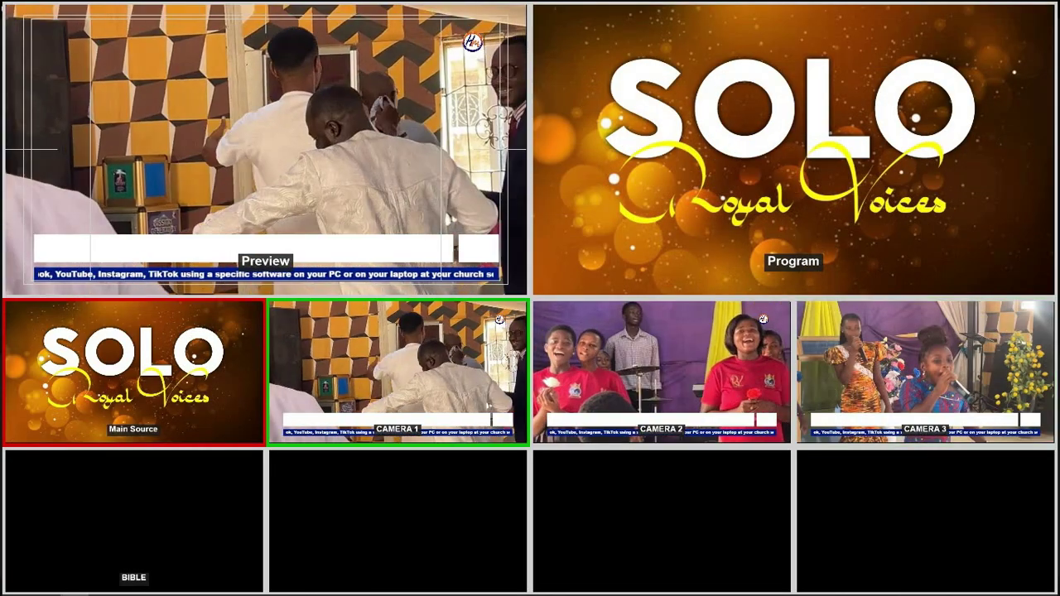
pyautogui.click(397, 372)
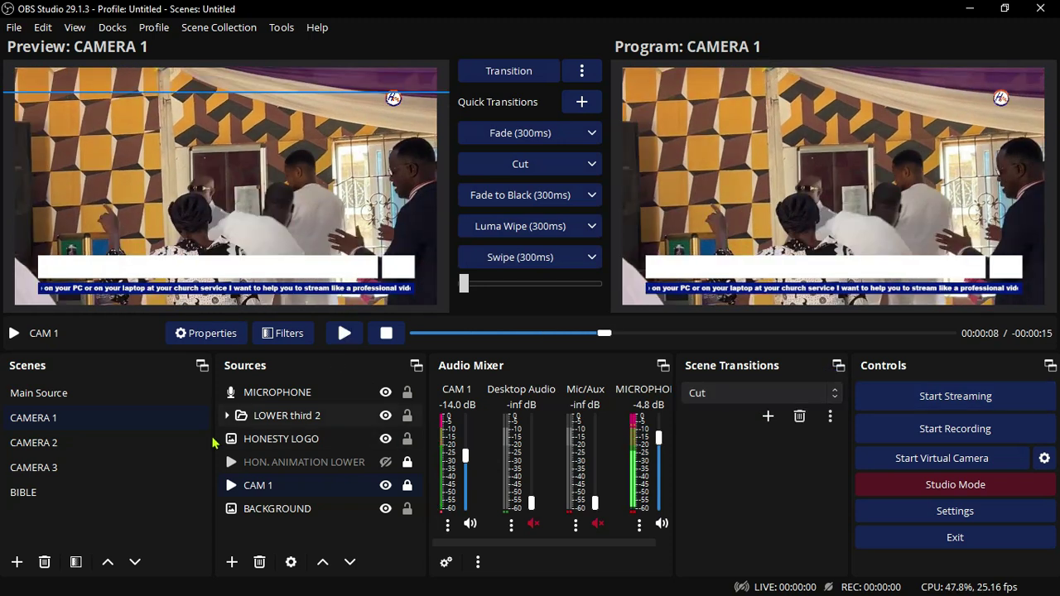
# Step: Cue CAMERA 2, then transition CAMERA 3 and Main Source in turn to the program output
pyautogui.click(119, 446)
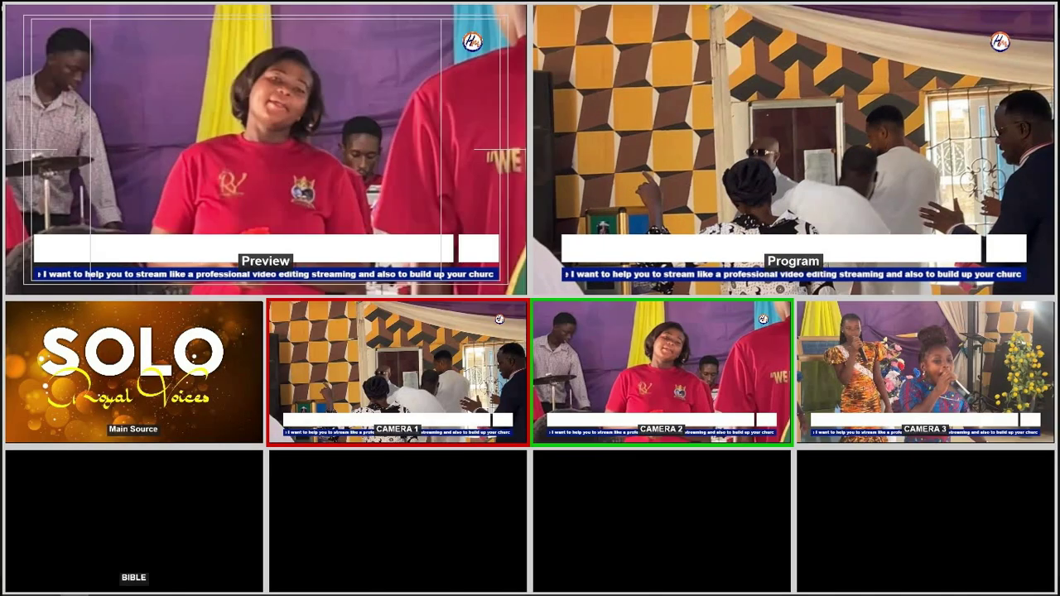
pyautogui.press('3')
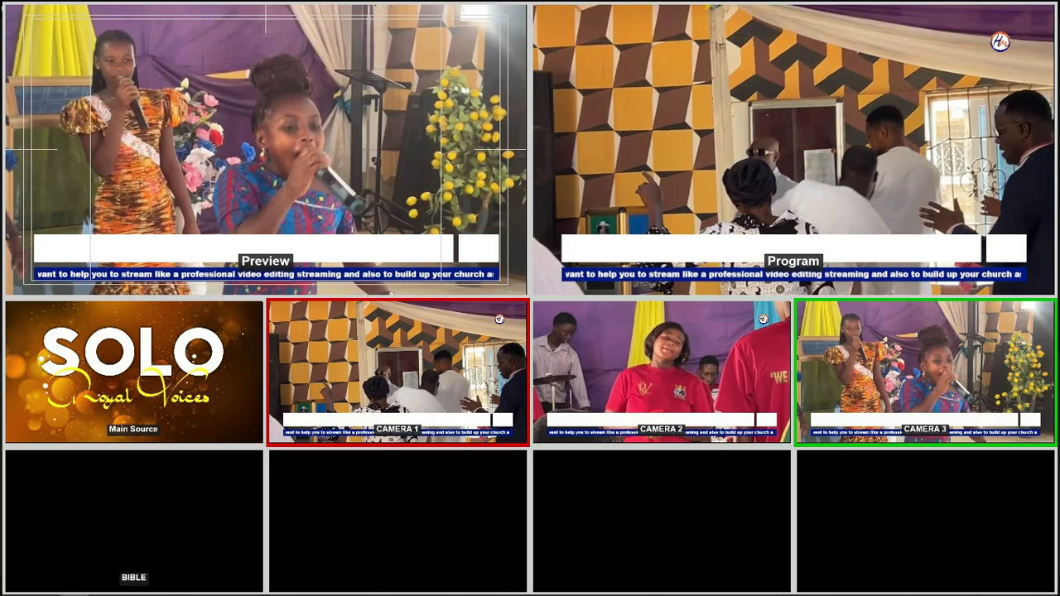
pyautogui.press('space')
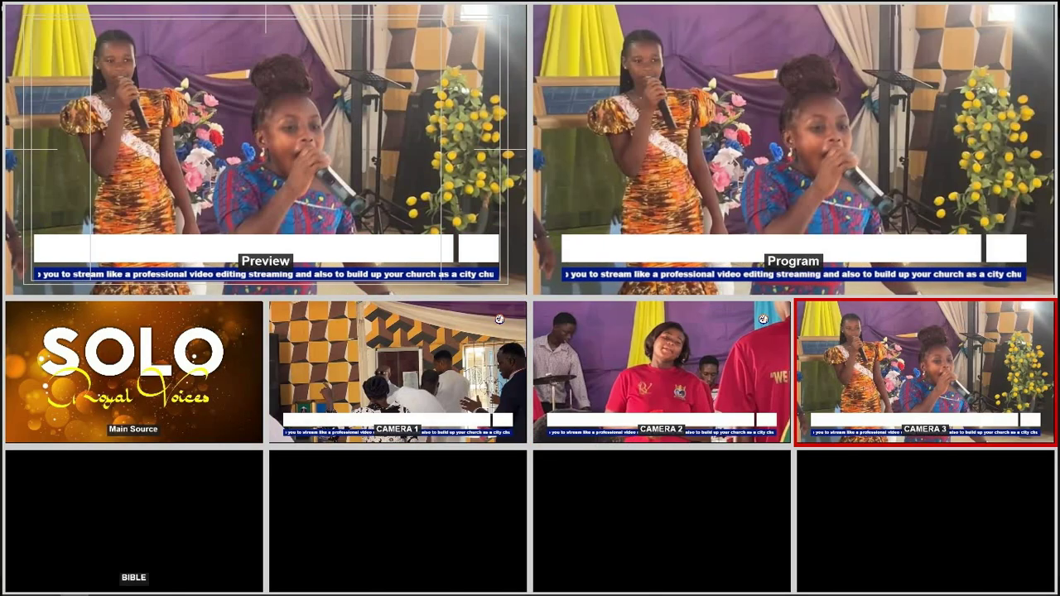
pyautogui.press('1')
pyautogui.press('space')
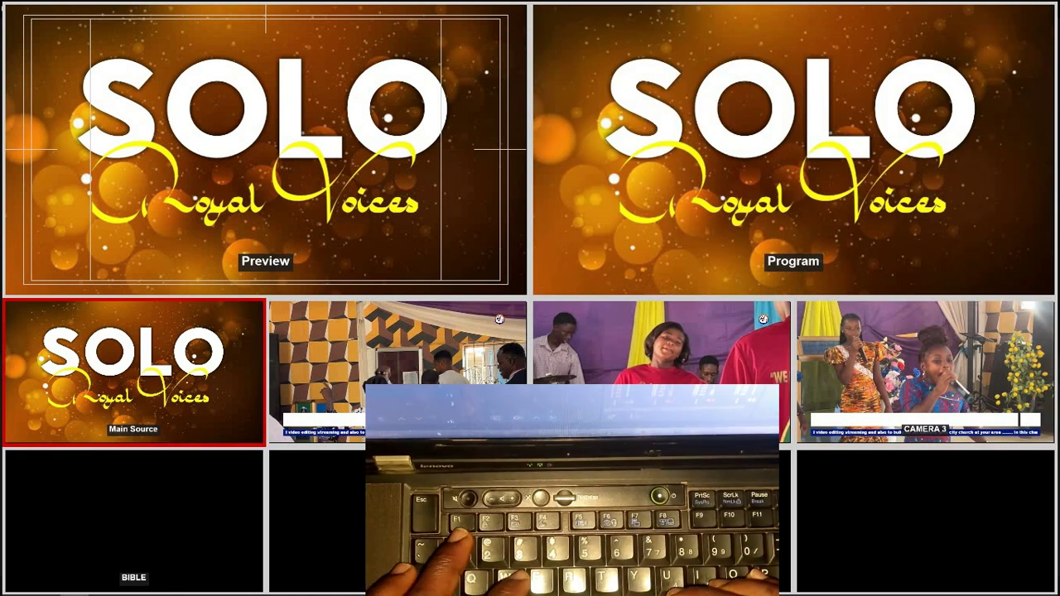
# Step: Cue the BIBLE scene, then take CAMERA 1, CAMERA 2 and CAMERA 3 to the program output in turn
pyautogui.press('5')
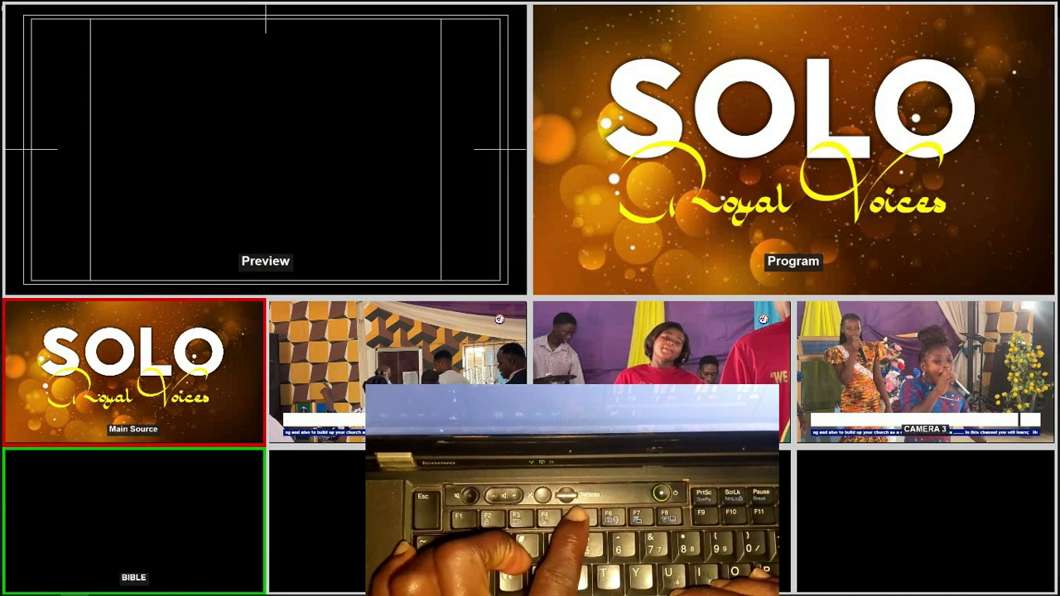
pyautogui.press('2')
pyautogui.press('space')
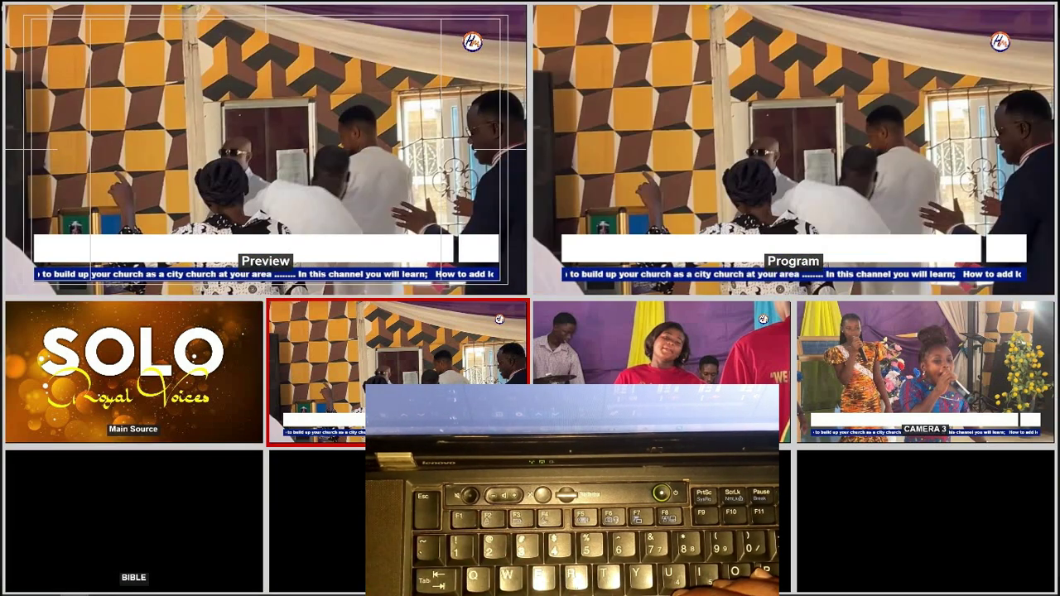
pyautogui.press('3')
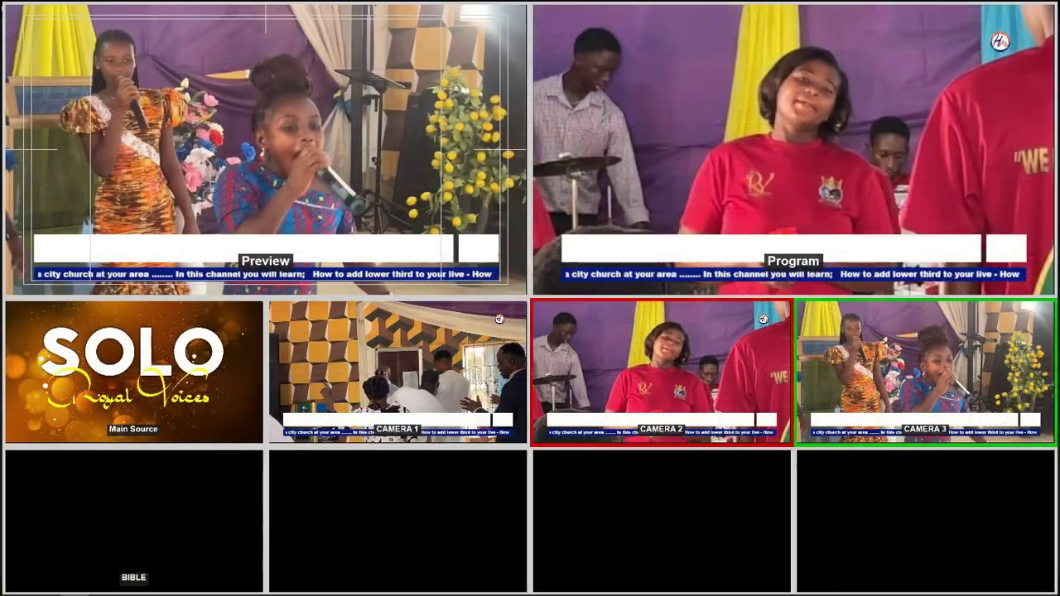
pyautogui.press('space')
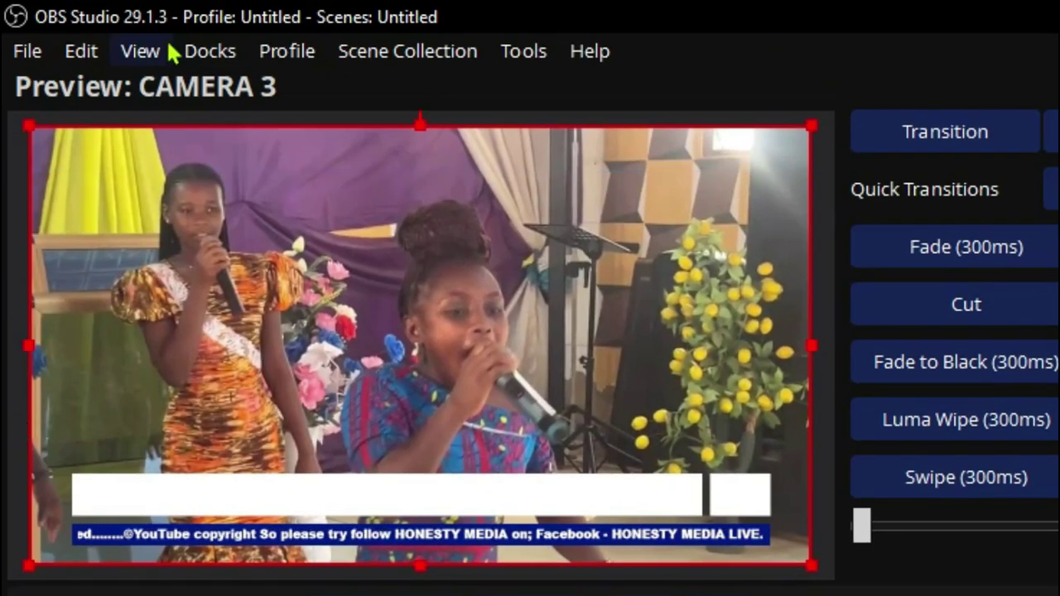
# Step: Check that the Scene Transitions dock is enabled
pyautogui.click(204, 51)
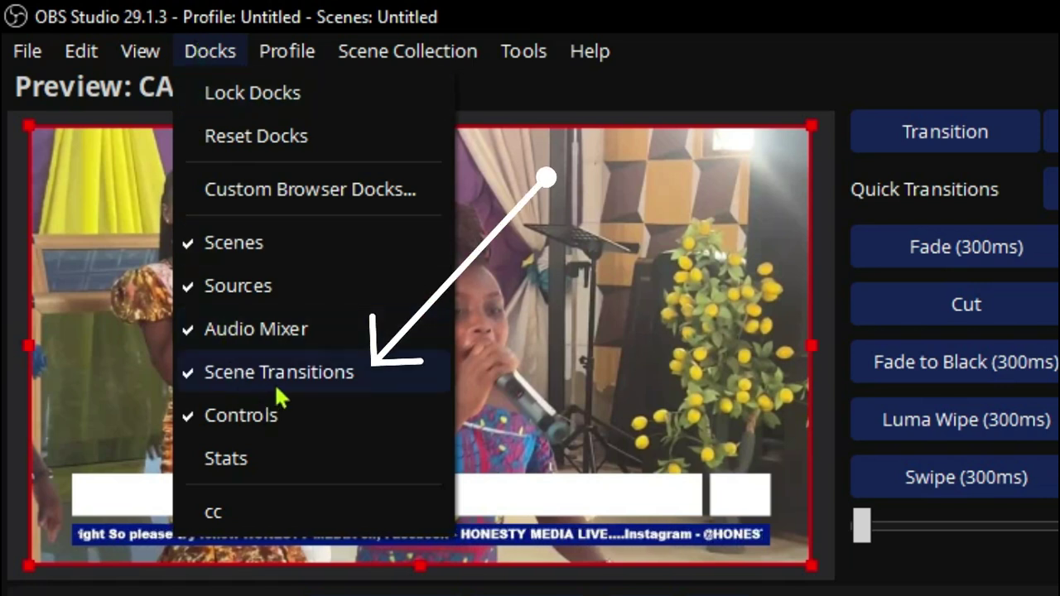
pyautogui.click(229, 46)
pyautogui.click(229, 46)
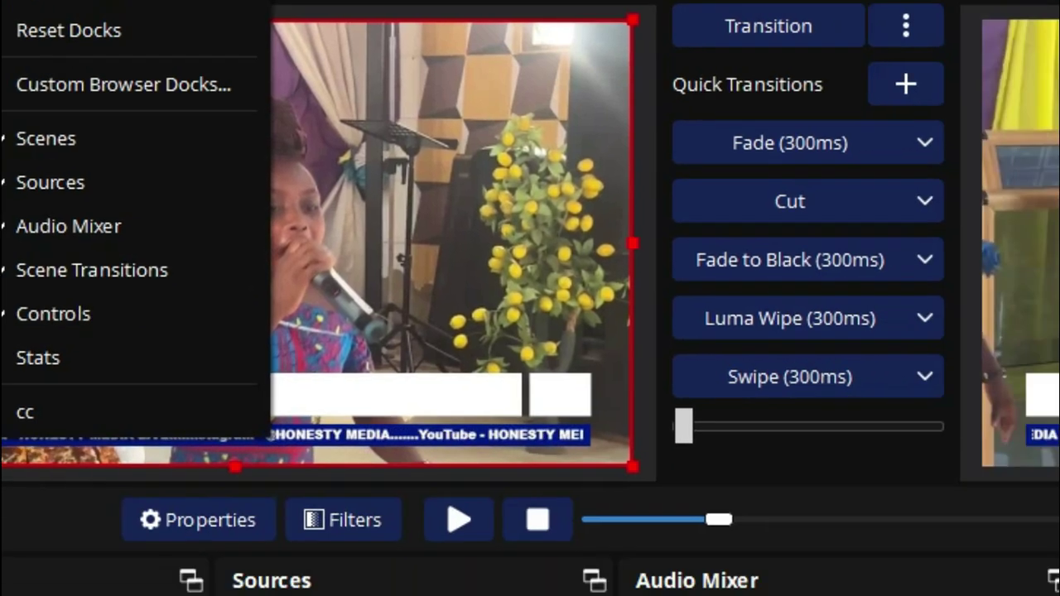
pyautogui.click(615, 420)
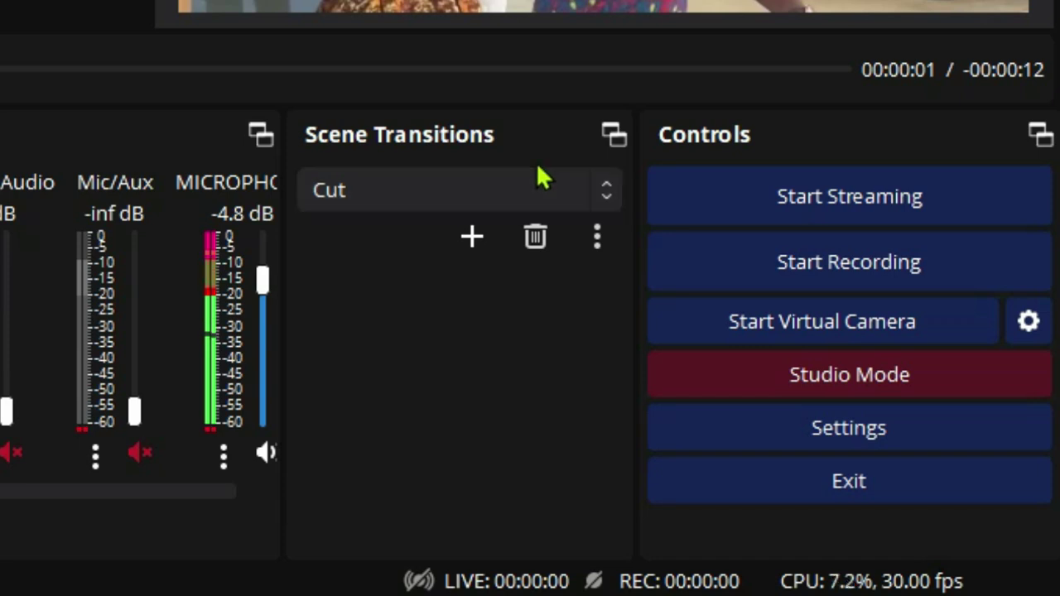
# Step: Set the scene transition to Move and test it by taking CAMERA 2 and Main Source to the program output
pyautogui.click(586, 184)
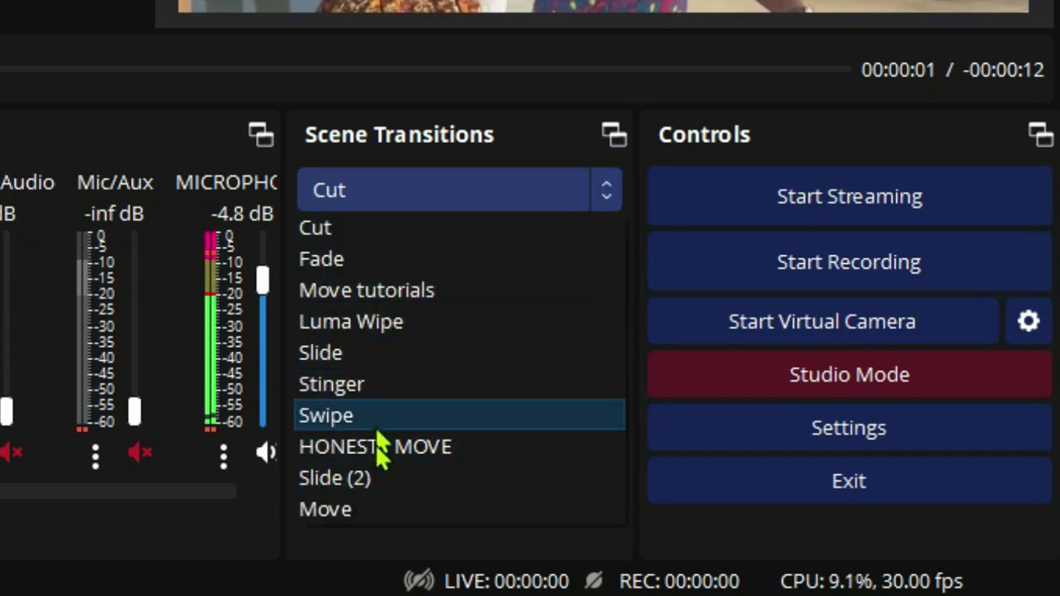
pyautogui.click(372, 510)
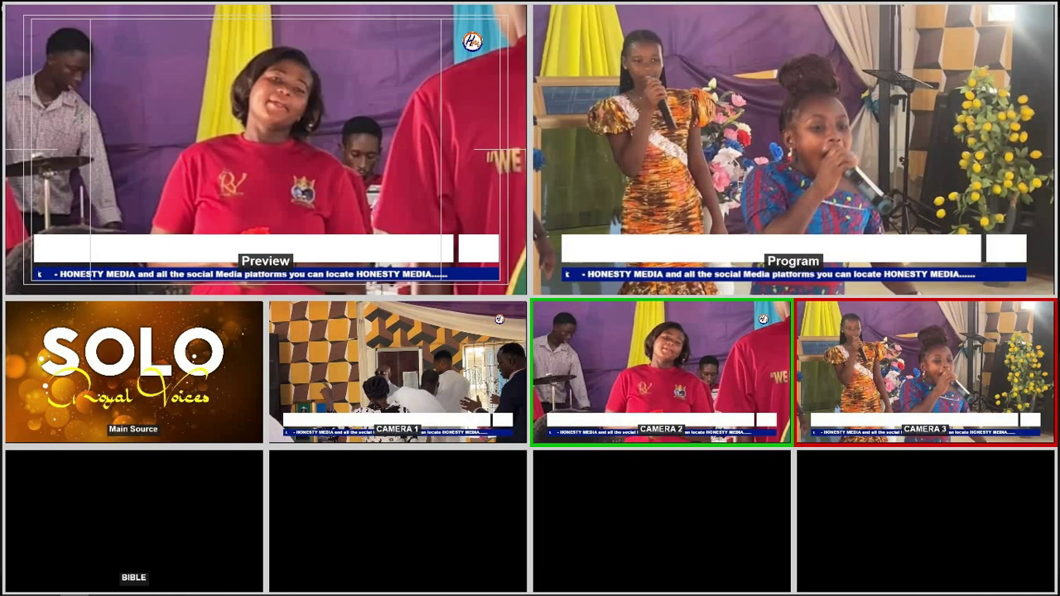
pyautogui.press('space')
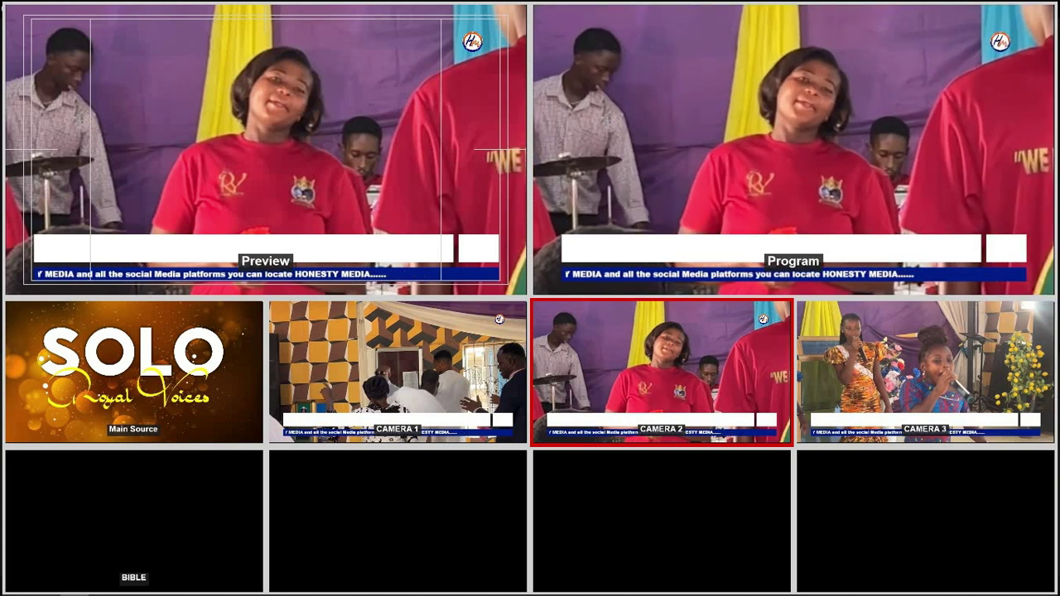
pyautogui.press('1')
pyautogui.press('space')
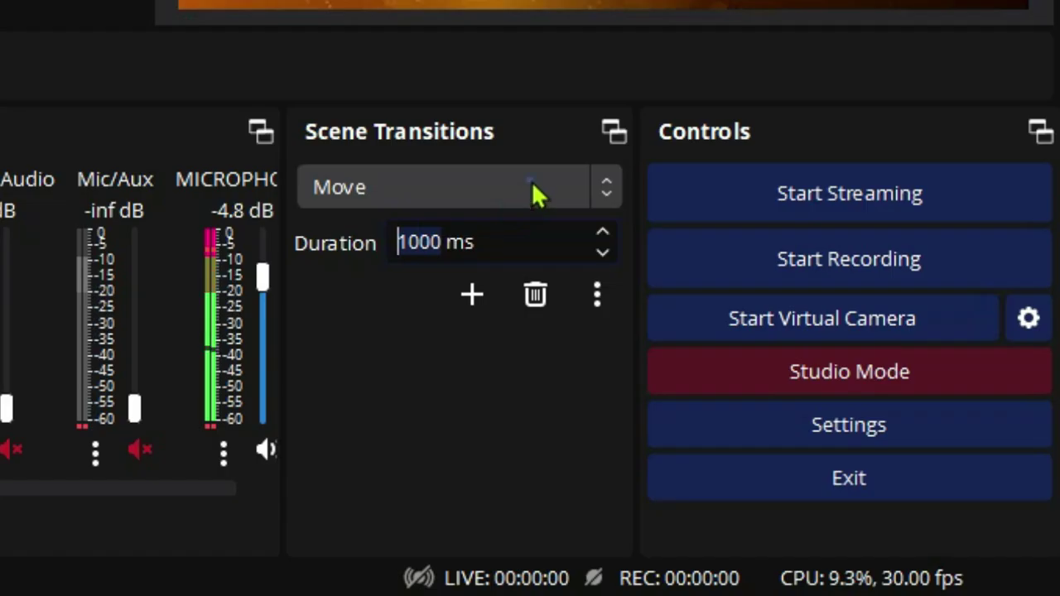
# Step: Set the scene transition to Fade and test it by switching the program output to CAMERA 2 and CAMERA 3
pyautogui.click(534, 192)
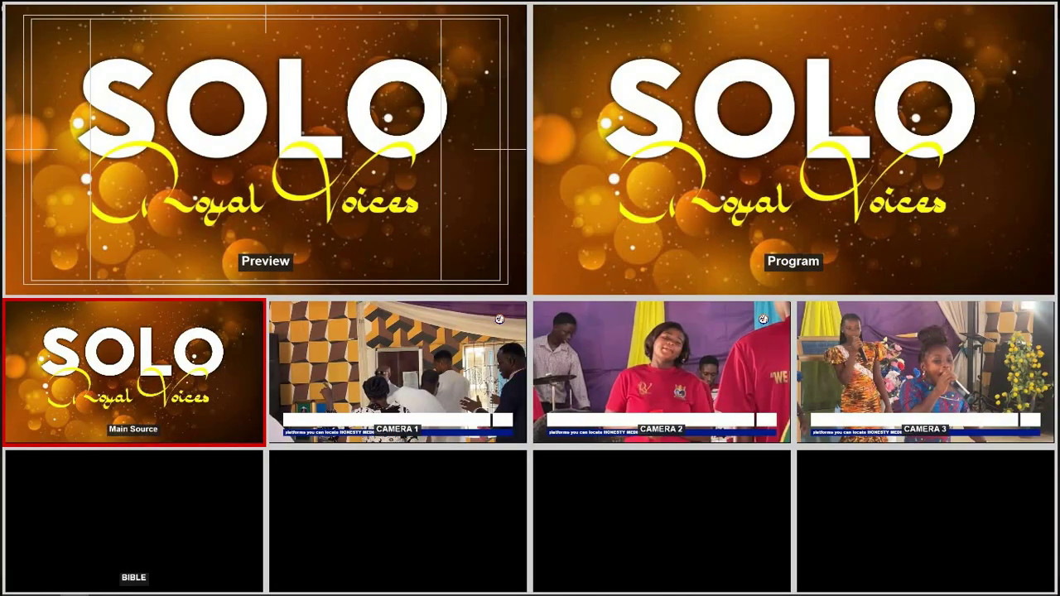
pyautogui.press('3')
pyautogui.press('space')
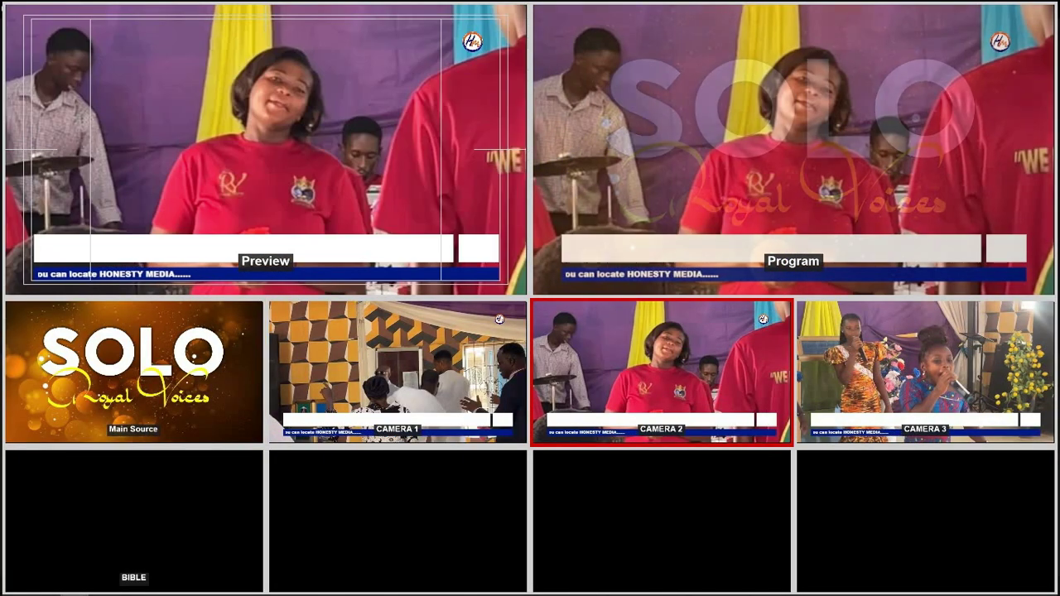
pyautogui.press('4')
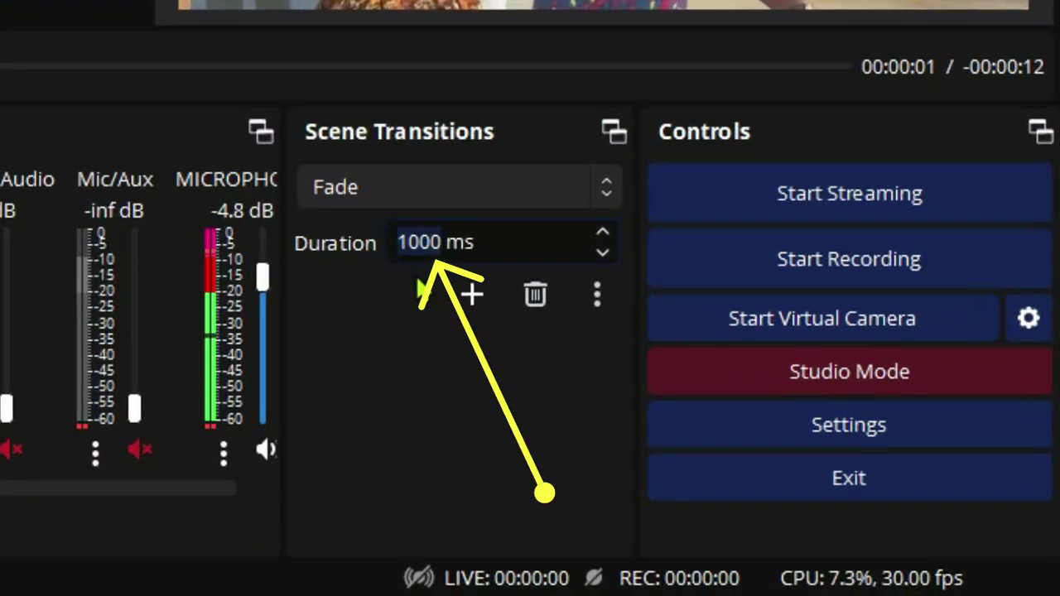
# Step: Set the scene transition to Slide and test it by taking CAMERA 2 to the program output
pyautogui.click(528, 182)
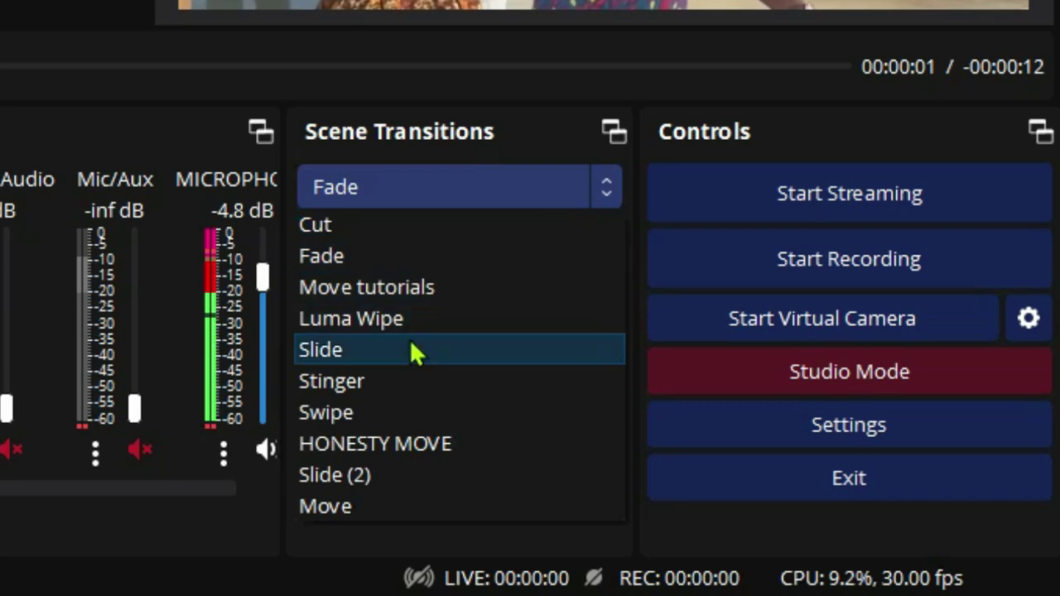
pyautogui.click(410, 340)
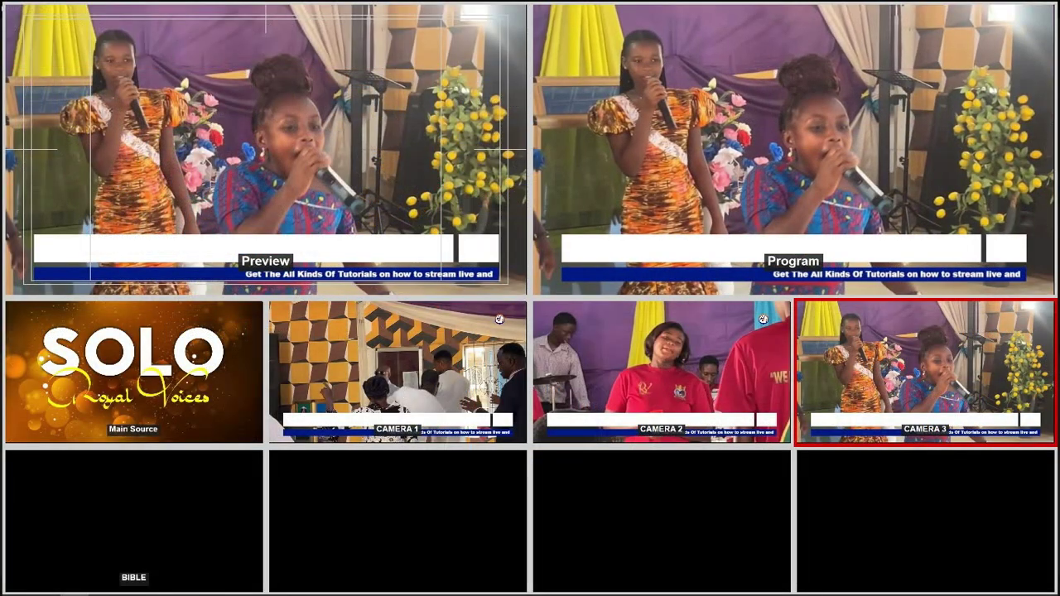
pyautogui.click(662, 372)
pyautogui.press('space')
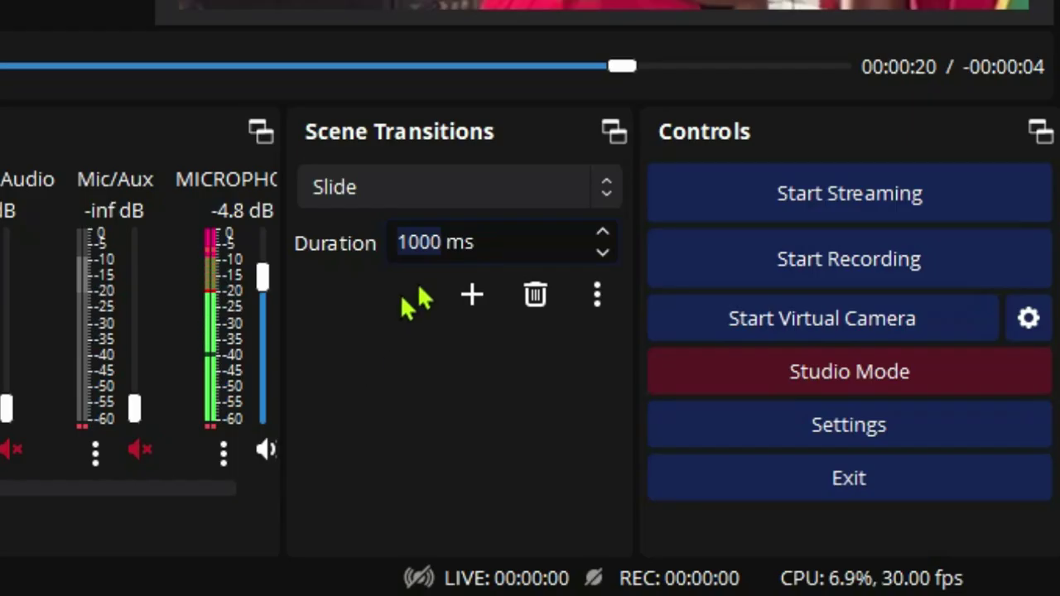
# Step: Set the scene transition to Luma Wipe and test it by switching the program output to CAMERA 1 and CAMERA 3
pyautogui.click(820, 391)
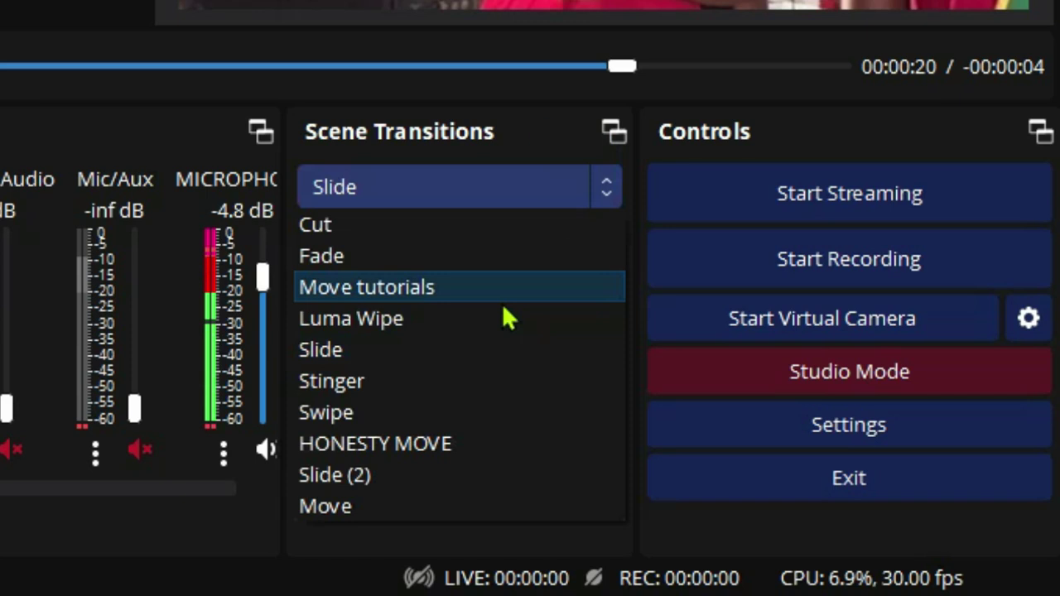
pyautogui.click(439, 318)
pyautogui.press('Tab')
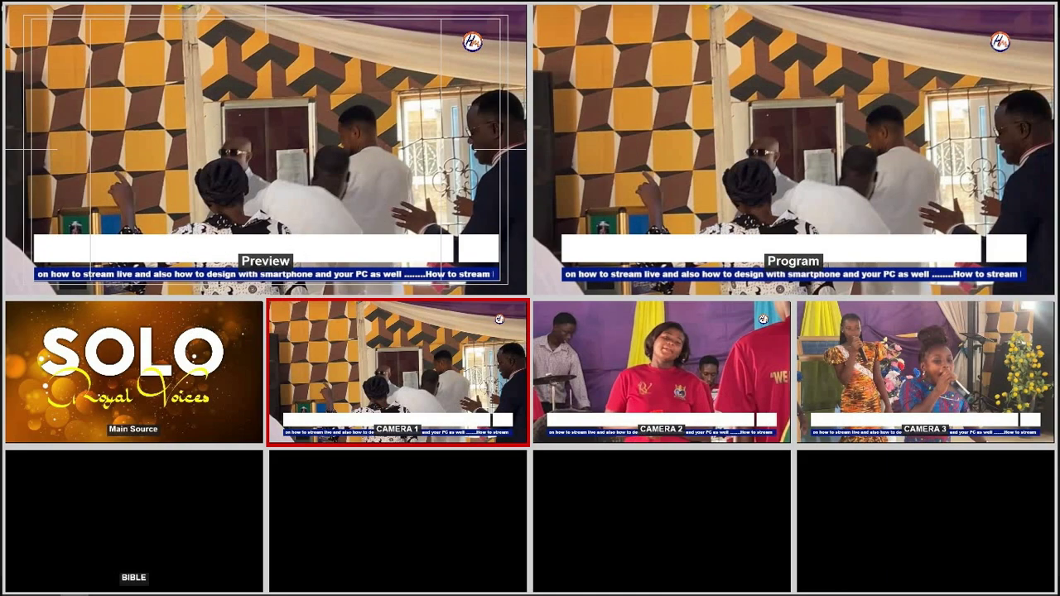
pyautogui.press('3')
pyautogui.press('Return')
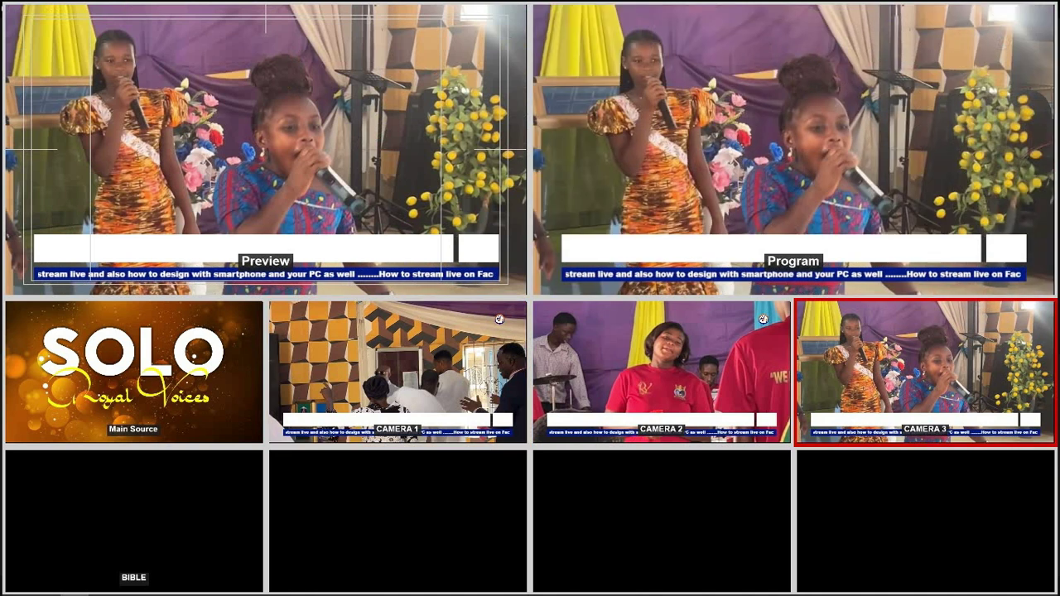